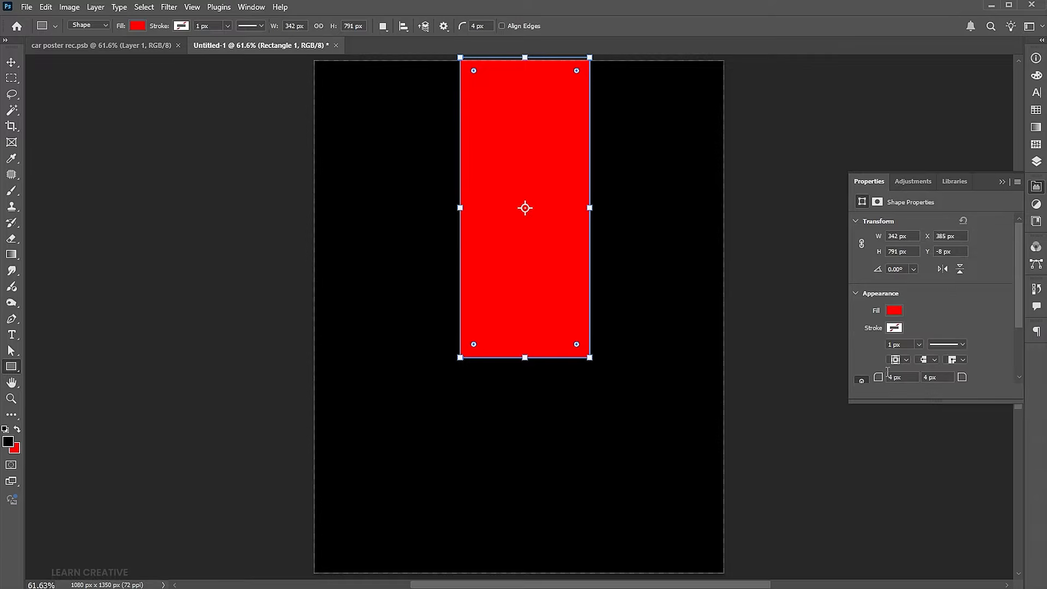
# Set the red rectangle's corner radii to 0 px and centre it horizontally on the canvas.
pyautogui.moveTo(883, 378); pyautogui.dragTo(762, 381)
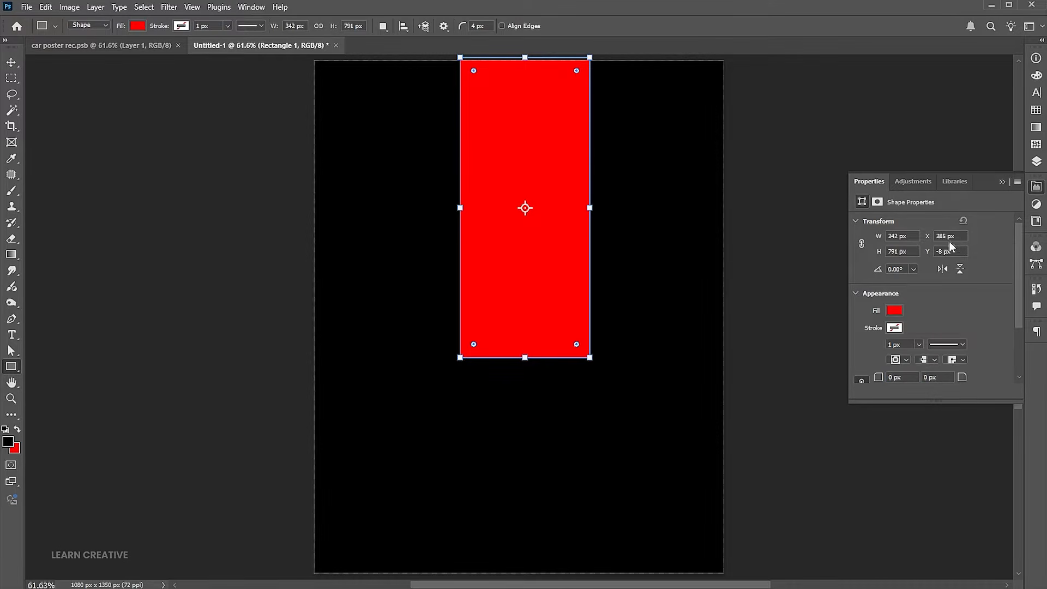
pyautogui.click(1004, 182)
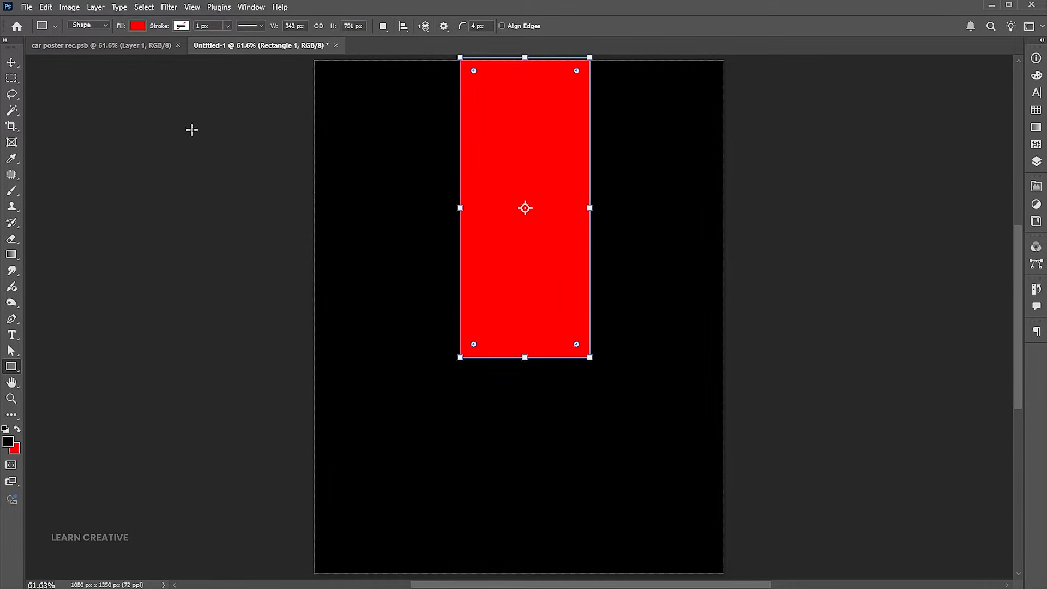
pyautogui.click(11, 64)
pyautogui.hotkey('ctrl', 'a')
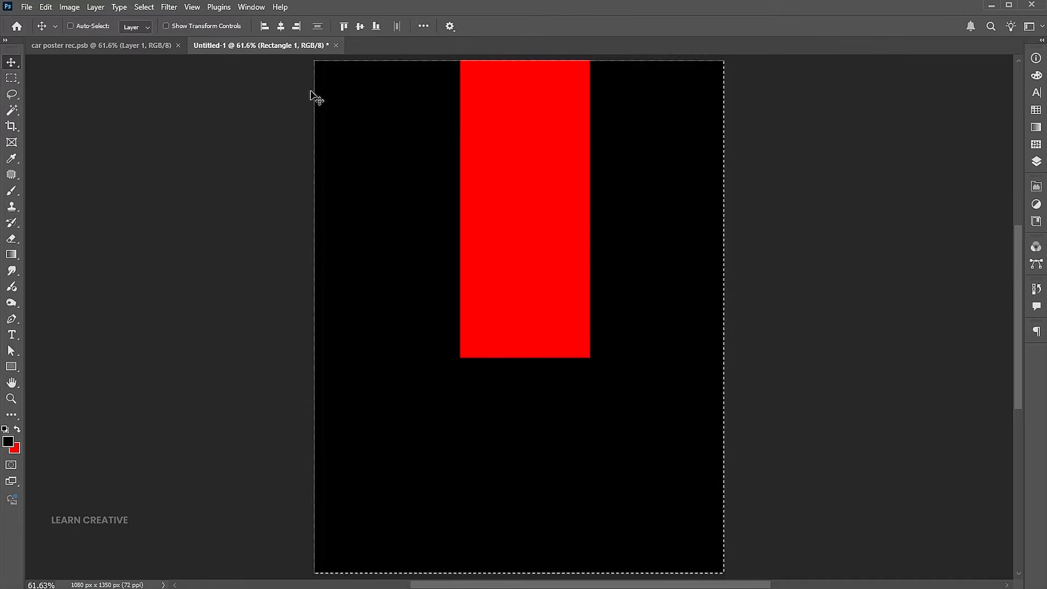
pyautogui.click(283, 27)
pyautogui.hotkey('ctrl', 'd')
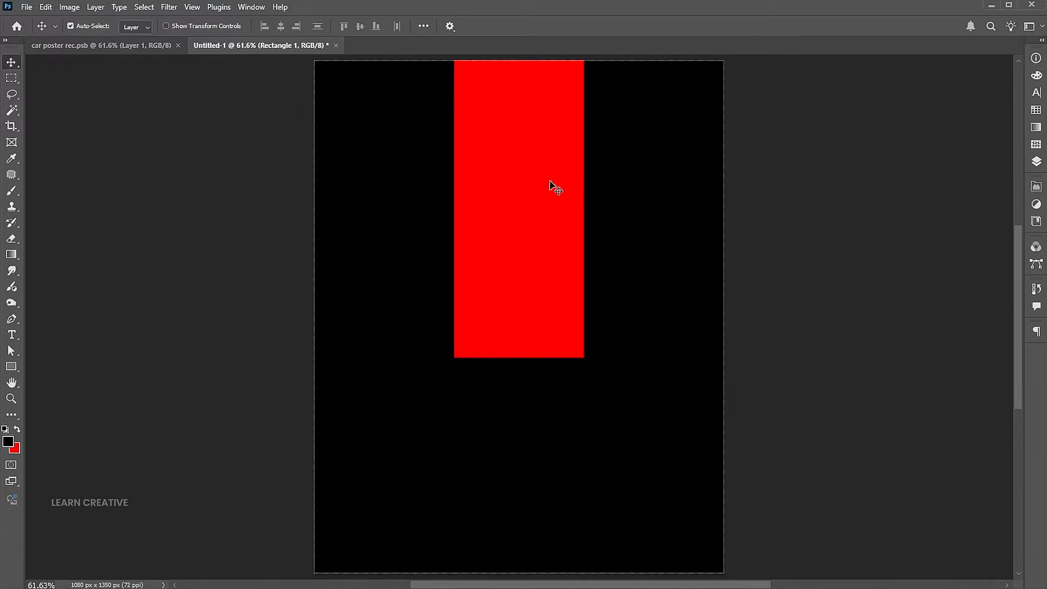
# Duplicate the red rectangle, narrow the copy to about 4.68% width, and place the strip just outside the rectangle's left edge.
pyautogui.click(1036, 163)
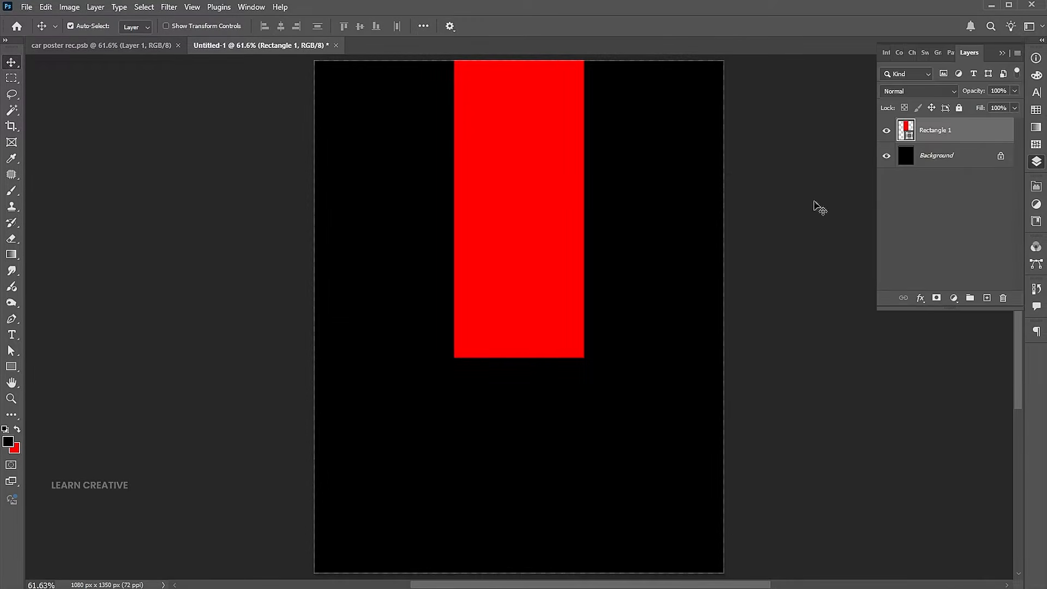
pyautogui.hotkey('ctrl', 'j')
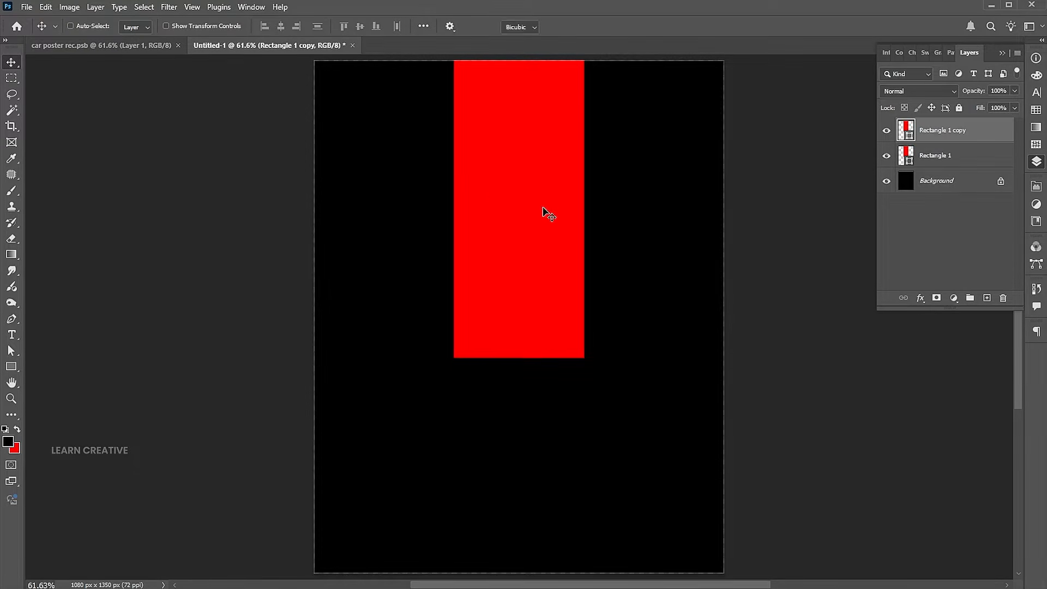
pyautogui.hotkey('ctrl', 't')
pyautogui.moveTo(588, 212); pyautogui.dragTo(463, 211)
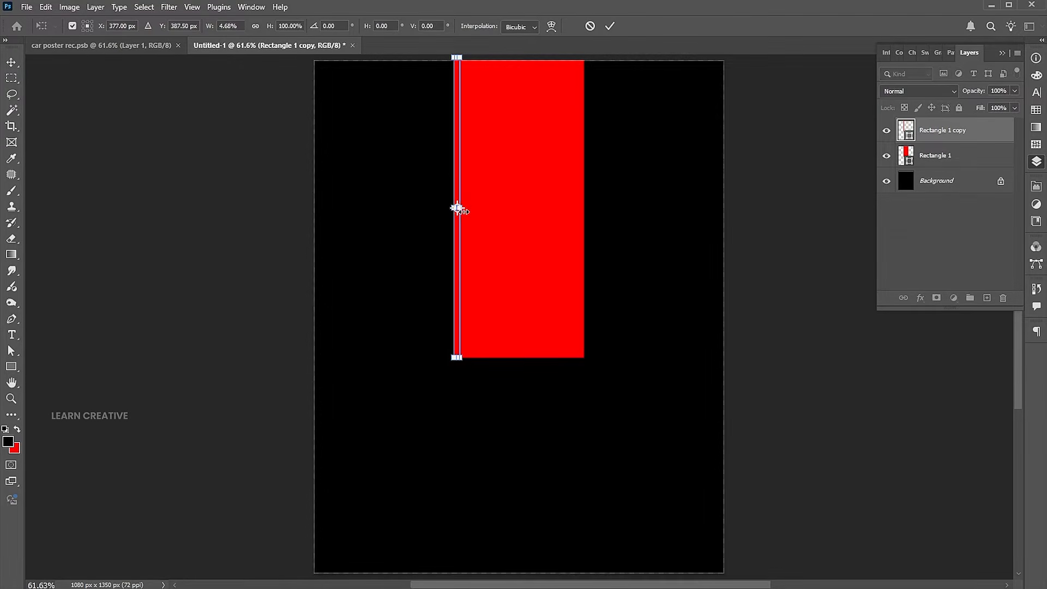
pyautogui.press('Return')
pyautogui.moveTo(454, 219); pyautogui.dragTo(444, 213)
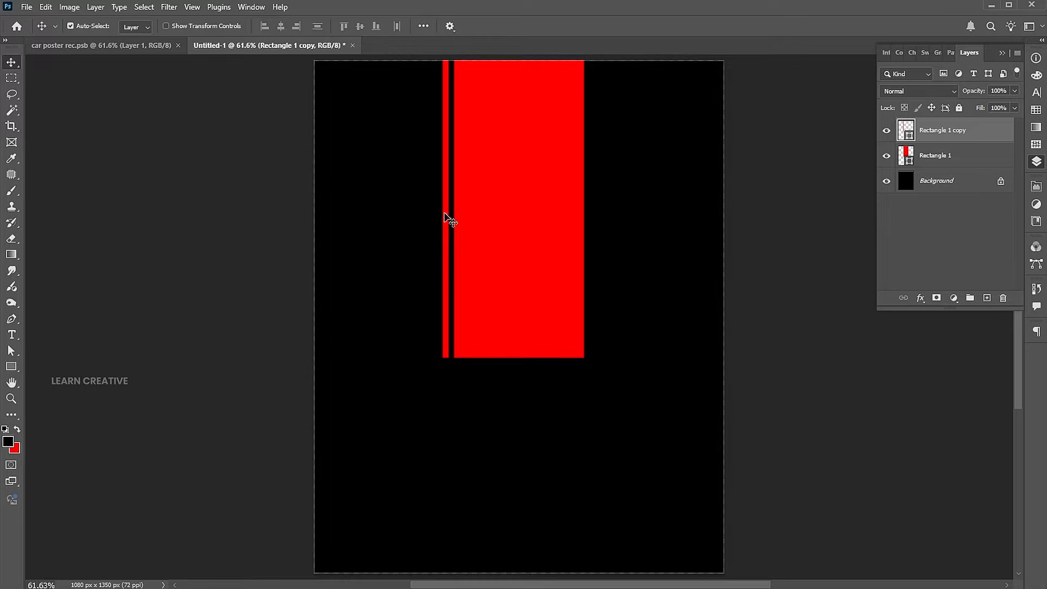
# Place a duplicate of the thin strip symmetrically beside the rectangle's right edge and merge the three red shapes into one layer.
pyautogui.hotkey('ctrl', 'j')
pyautogui.hotkey('ctrl', 'j')
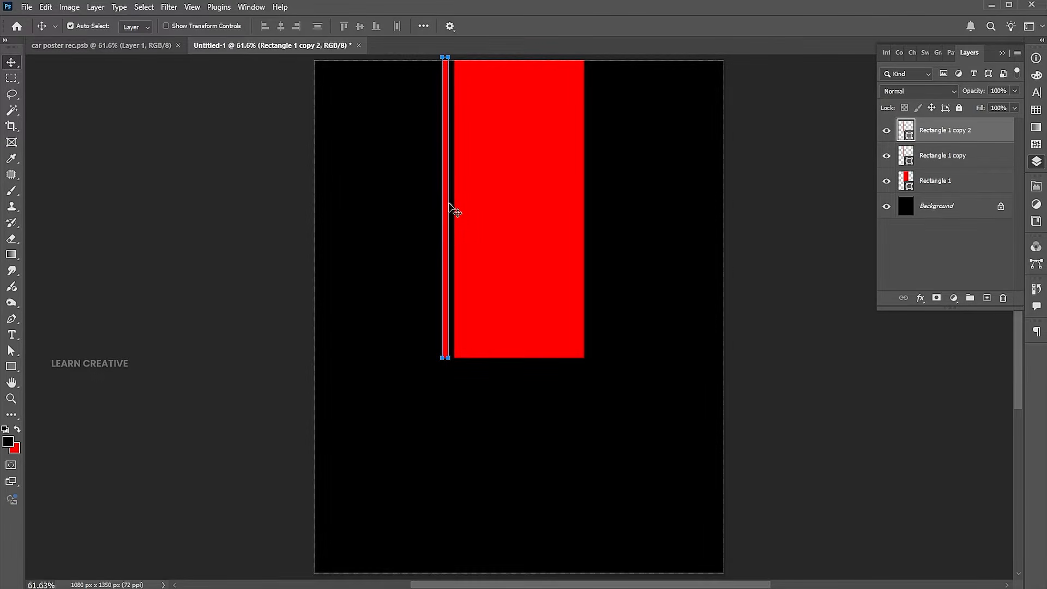
pyautogui.moveTo(449, 205); pyautogui.dragTo(603, 202)
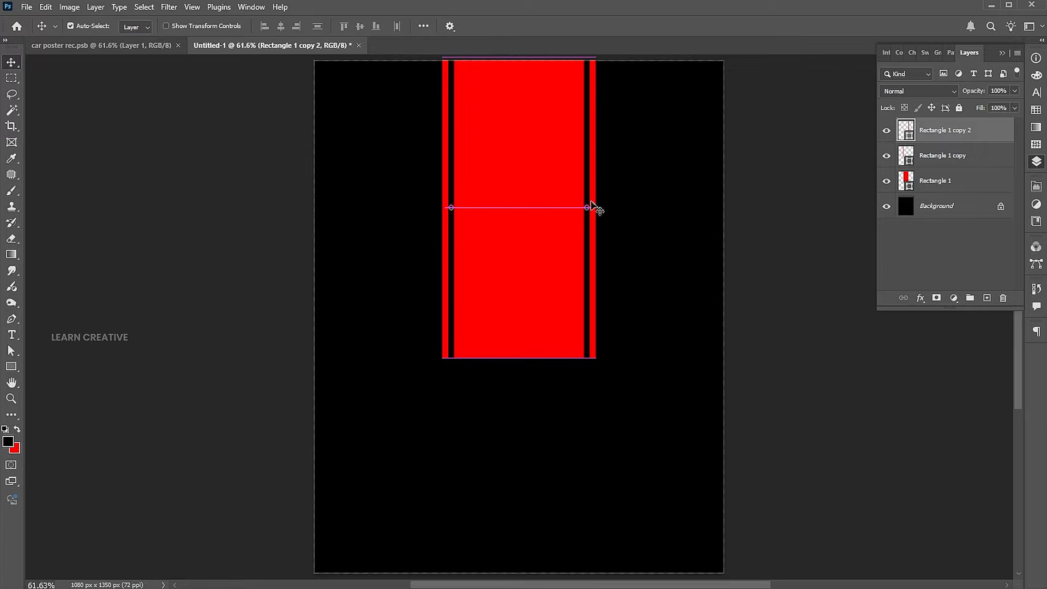
pyautogui.keyDown('shift'); pyautogui.click(949, 180); pyautogui.keyUp('shift')
pyautogui.hotkey('ctrl', 'e')
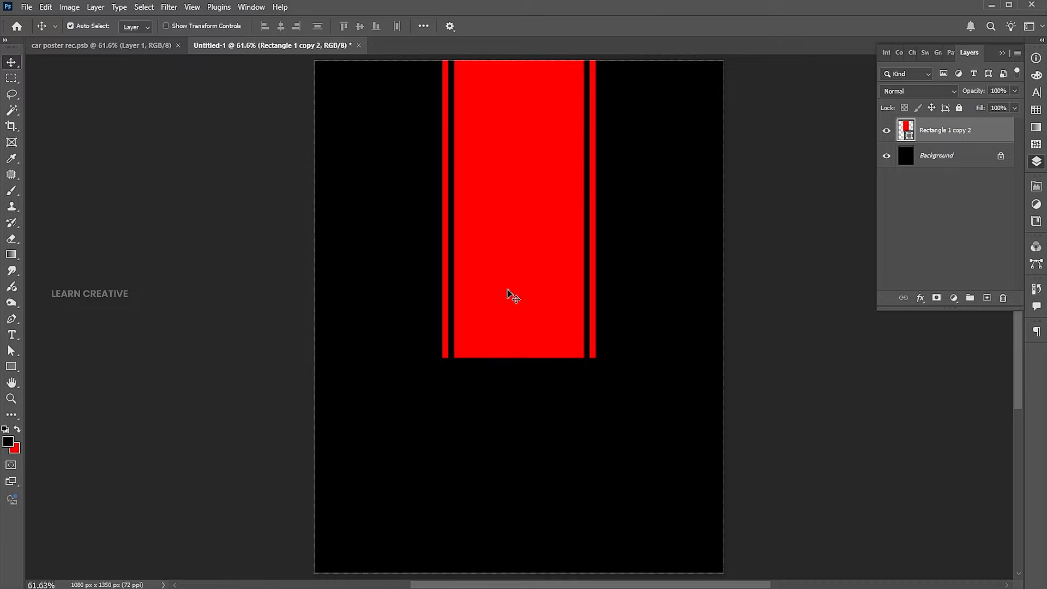
# Stretch the merged striped shape downward to about 104.93% of its height.
pyautogui.hotkey('ctrl', 't')
pyautogui.moveTo(518, 361); pyautogui.dragTo(517, 374)
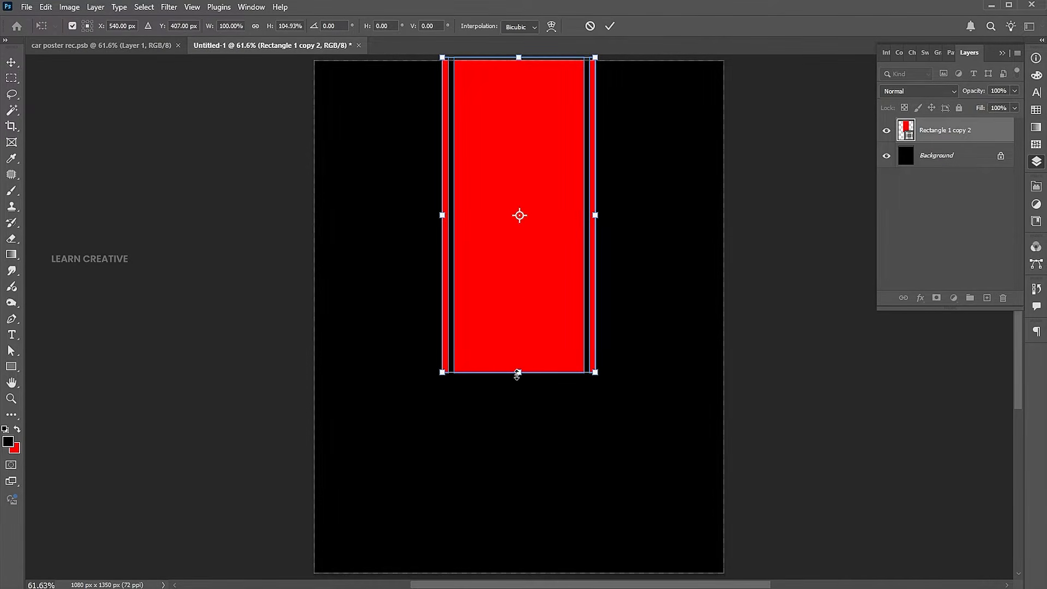
pyautogui.press('Return')
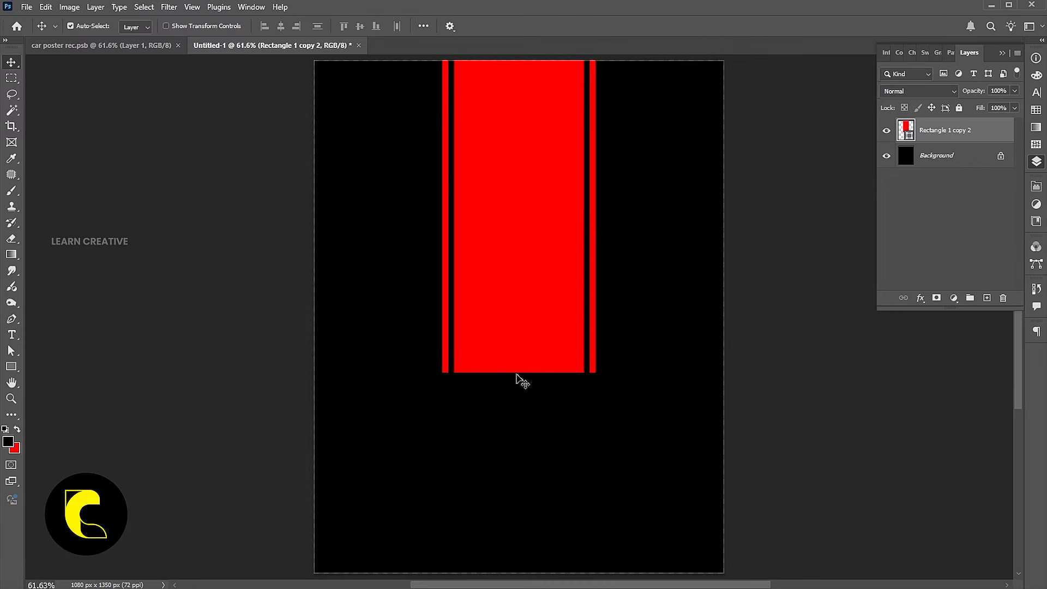
# Duplicate the striped shape and flip the lower layer's shape downward to fill the space to the canvas bottom, about -63.61% height.
pyautogui.hotkey('ctrl', 'j')
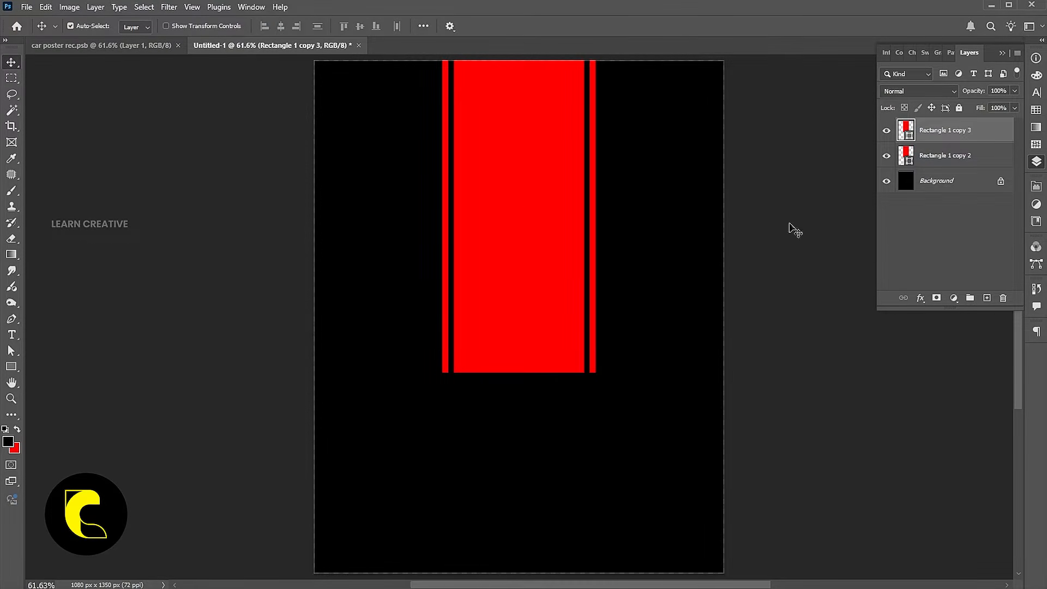
pyautogui.click(924, 163)
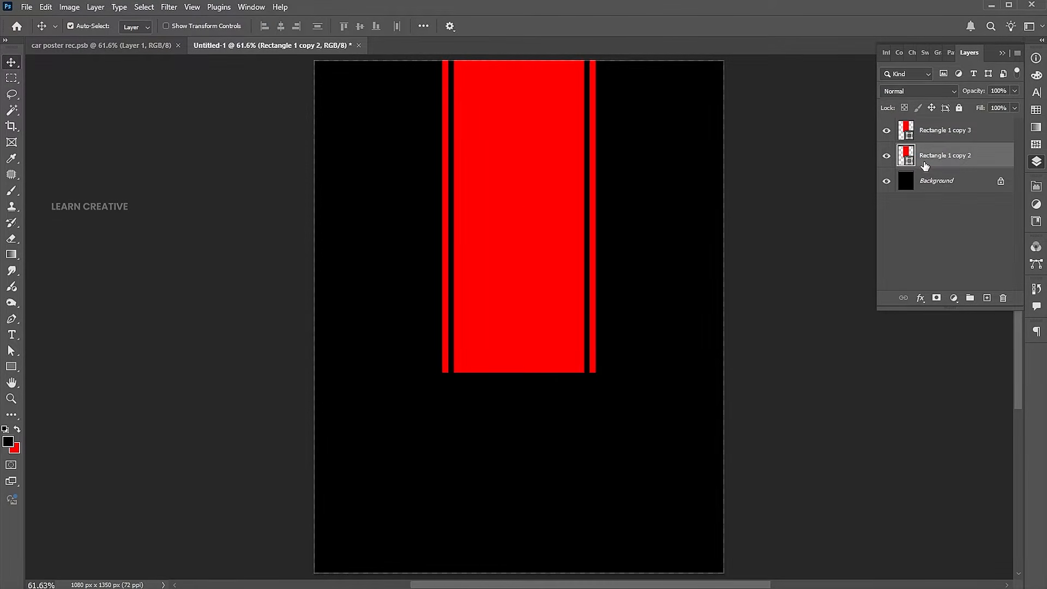
pyautogui.hotkey('ctrl', 't')
pyautogui.moveTo(518, 60); pyautogui.dragTo(511, 570)
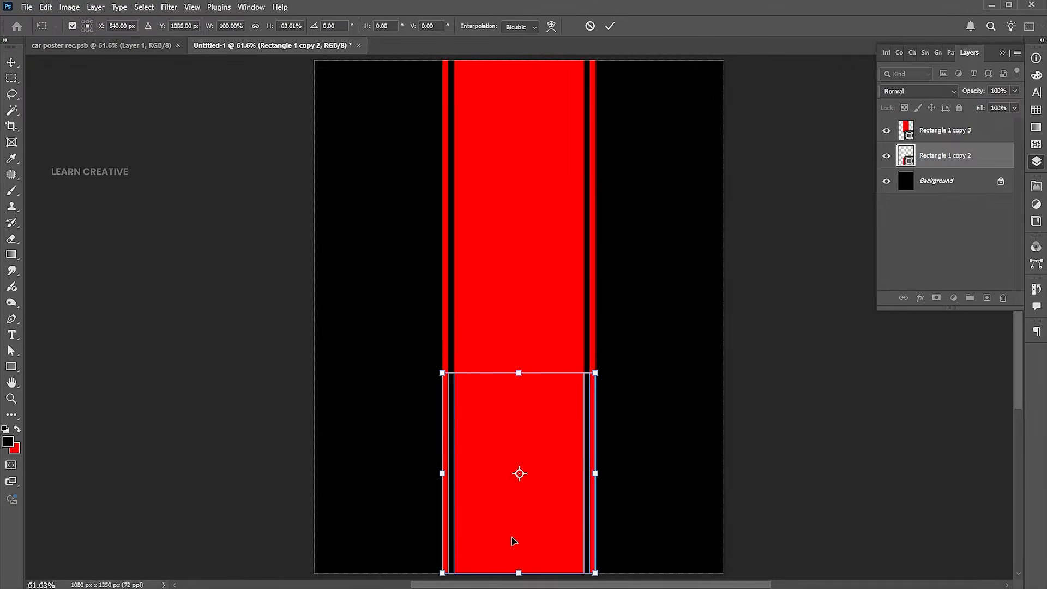
# Apply a Perspective transform to the lower striped shape, flaring its bottom edge beyond both sides of the canvas.
pyautogui.rightClick(513, 542)
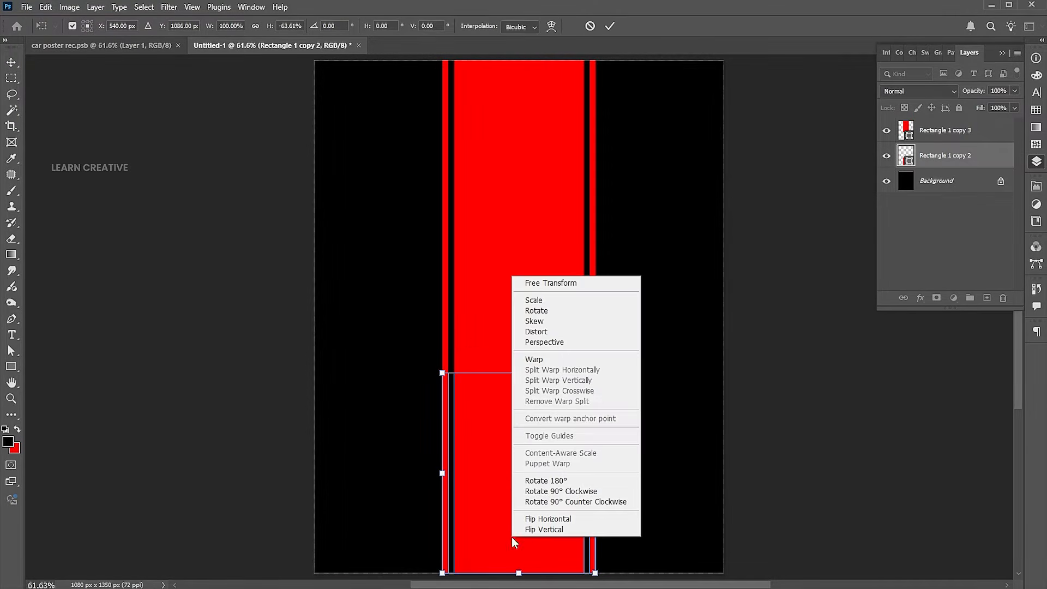
pyautogui.click(563, 343)
pyautogui.moveTo(597, 571); pyautogui.dragTo(791, 560)
pyautogui.press('Return')
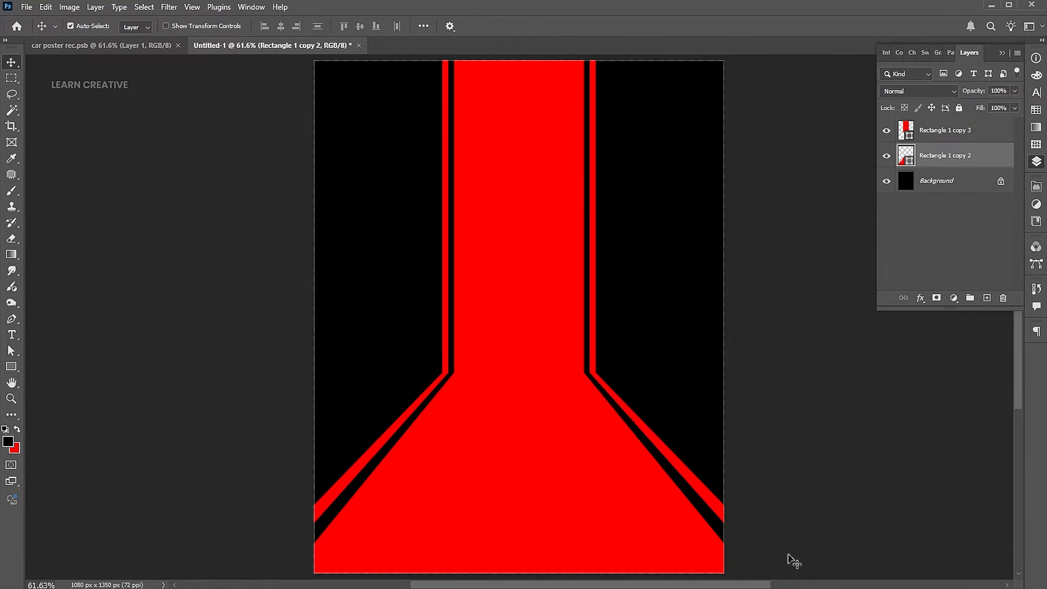
# Embed the Lamborghini-Aventador-LP-700-4-side-view image, position it over the lower middle of the poster, and move its layer to the top.
pyautogui.click(26, 8)
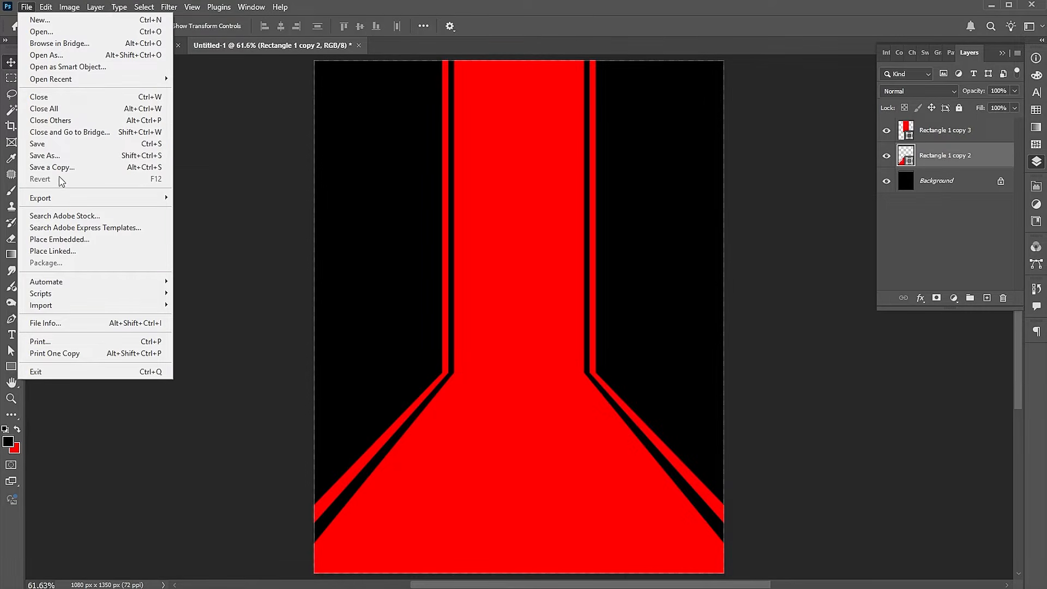
pyautogui.click(60, 238)
pyautogui.click(203, 103)
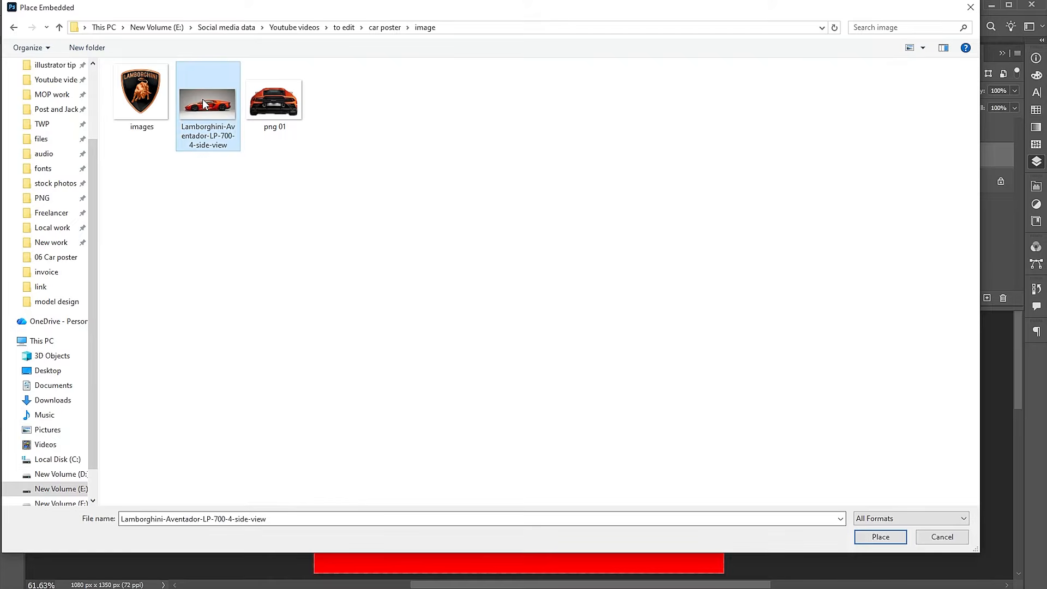
pyautogui.click(873, 542)
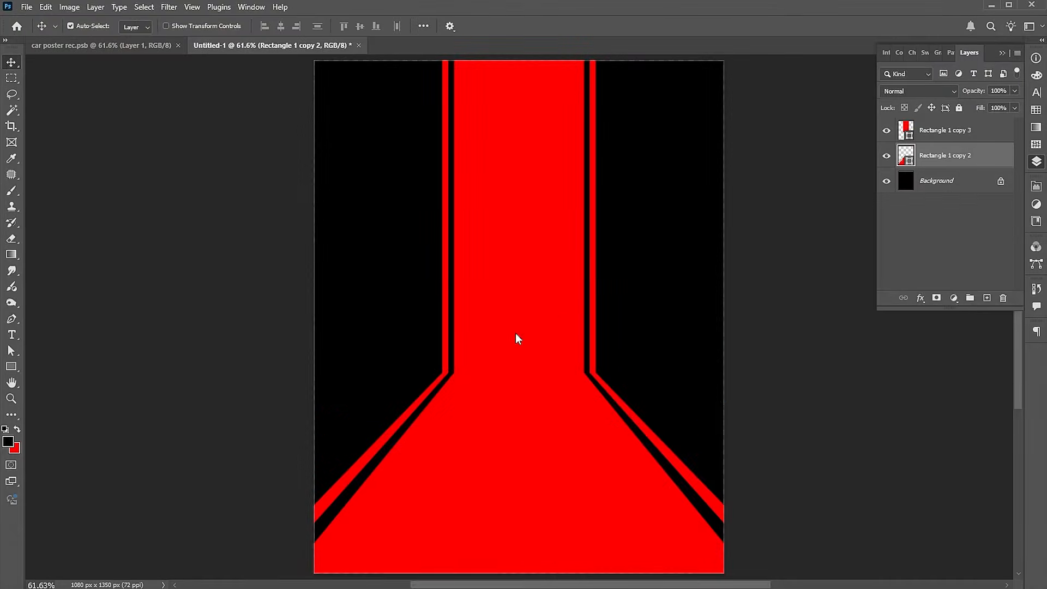
pyautogui.moveTo(638, 312); pyautogui.dragTo(633, 342)
pyautogui.press('Return')
pyautogui.moveTo(937, 163); pyautogui.dragTo(940, 128)
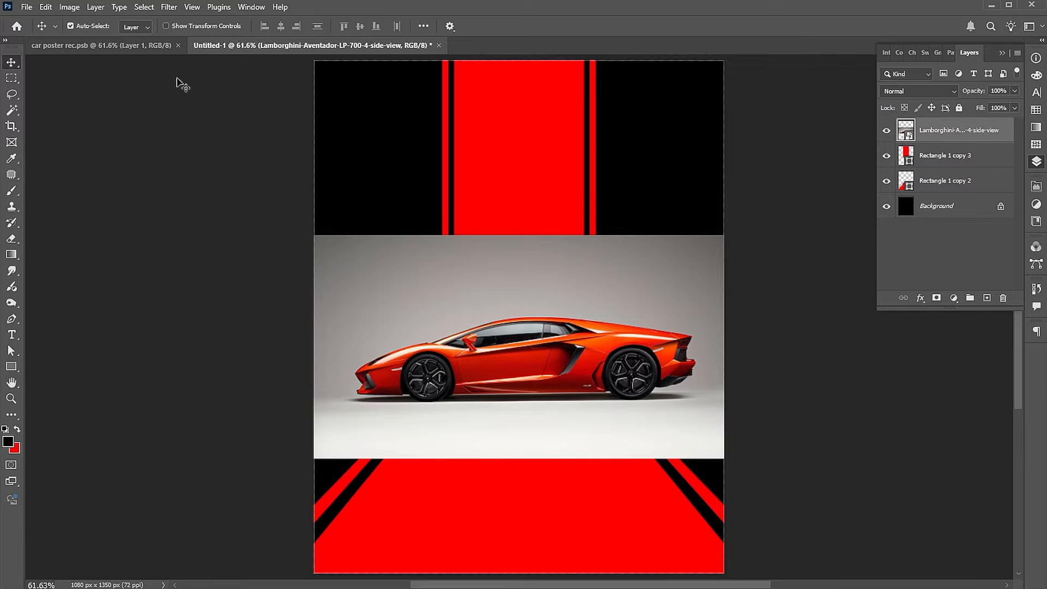
# Mask out the car photo's background using Select Subject and move the car slightly down over the stripe's bend.
pyautogui.click(144, 7)
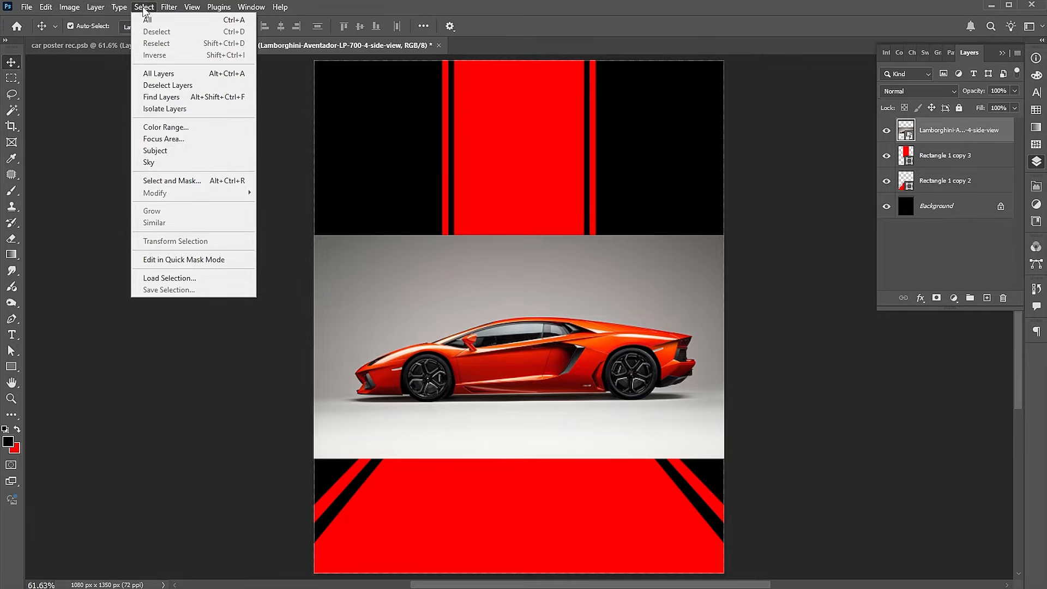
pyautogui.click(158, 151)
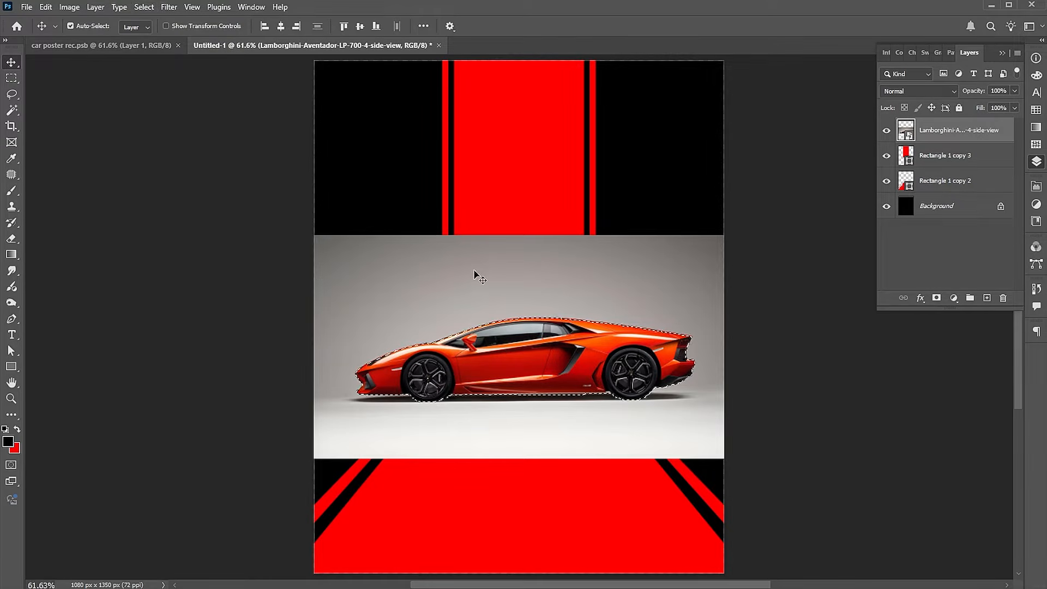
pyautogui.click(937, 298)
pyautogui.moveTo(642, 346); pyautogui.dragTo(636, 360)
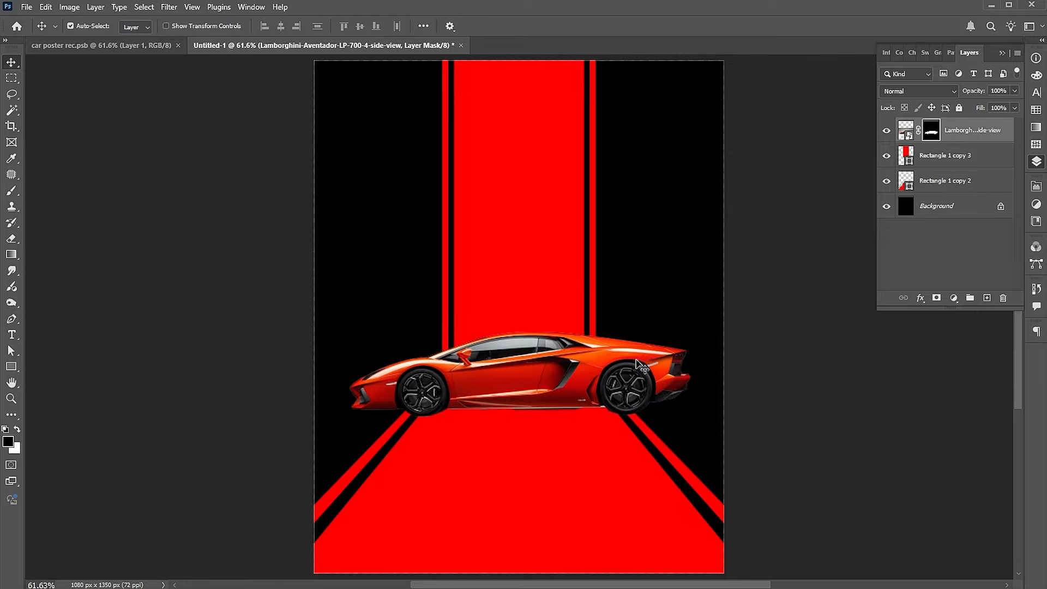
# Copy a lassoed area around the car's underside and ground shadow to a new layer and place it beneath the car layer.
pyautogui.click(906, 131)
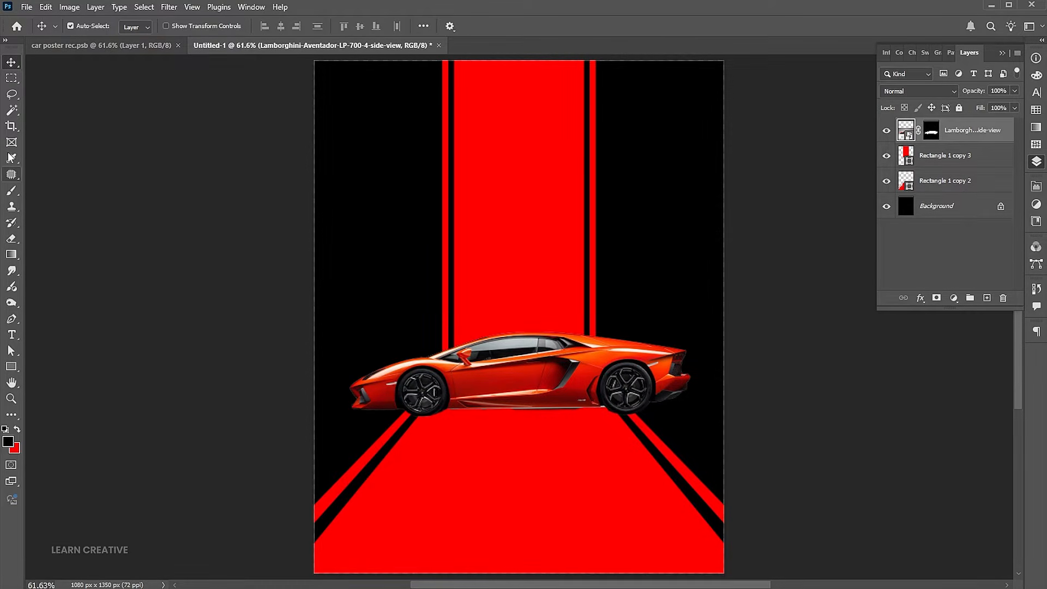
pyautogui.click(12, 94)
pyautogui.moveTo(477, 395)
pyautogui.mouseDown()
pyautogui.moveTo(371, 403)
pyautogui.moveTo(356, 426)
pyautogui.moveTo(386, 435)
pyautogui.moveTo(547, 431)
pyautogui.moveTo(682, 420)
pyautogui.moveTo(693, 409)
pyautogui.moveTo(686, 397)
pyautogui.moveTo(624, 389)
pyautogui.moveTo(476, 395)
pyautogui.mouseUp()
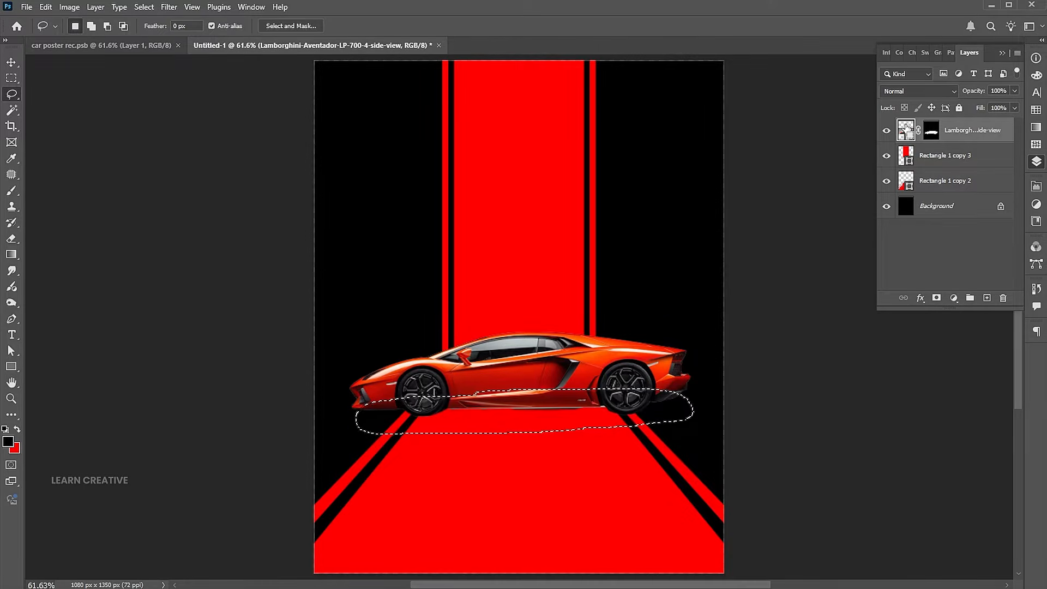
pyautogui.hotkey('ctrl', 'j')
pyautogui.press('v')
pyautogui.moveTo(941, 132); pyautogui.dragTo(940, 168)
# Set the shadow layer's blend mode to Multiply and its Levels white input to 218.
pyautogui.click(909, 89)
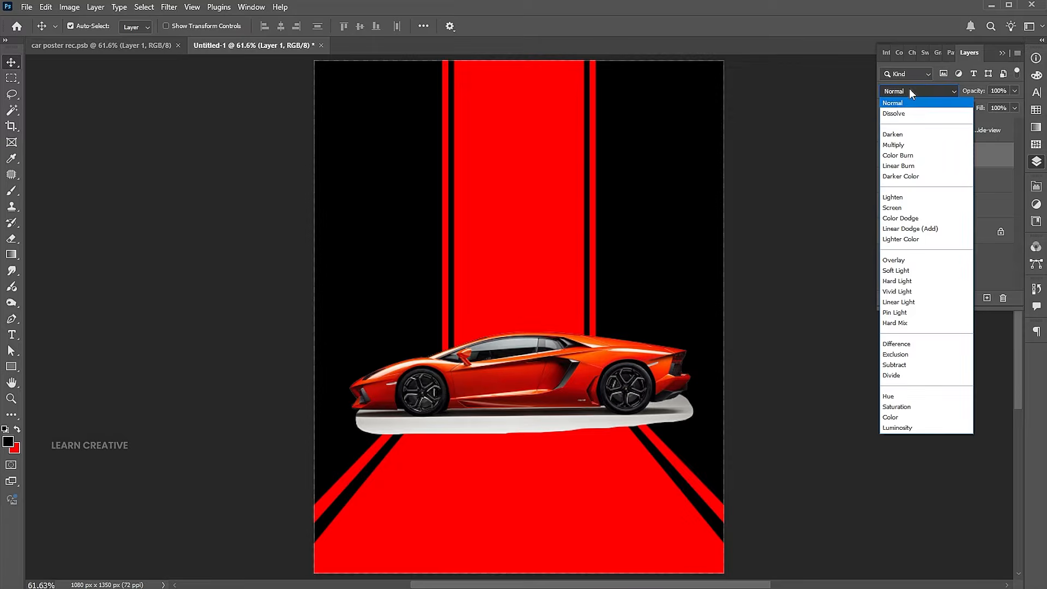
pyautogui.click(908, 146)
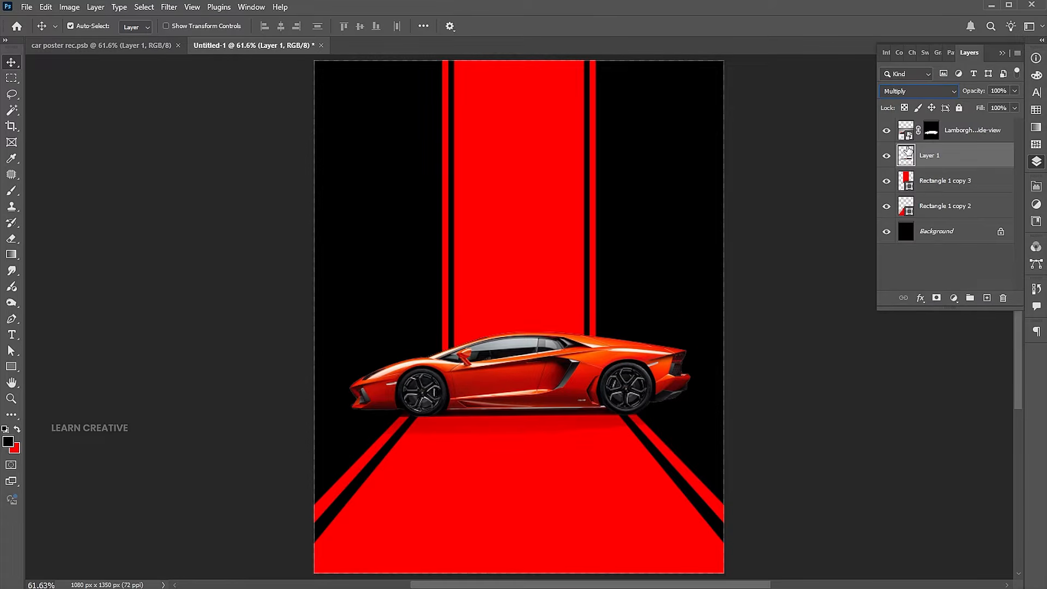
pyautogui.hotkey('ctrl', 'l')
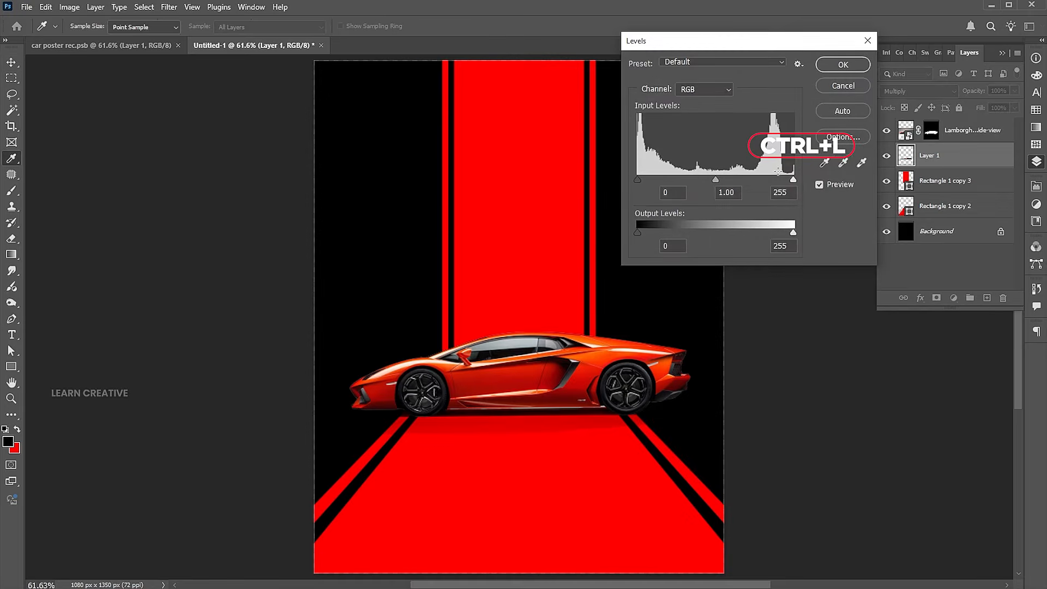
pyautogui.moveTo(791, 180); pyautogui.dragTo(771, 180)
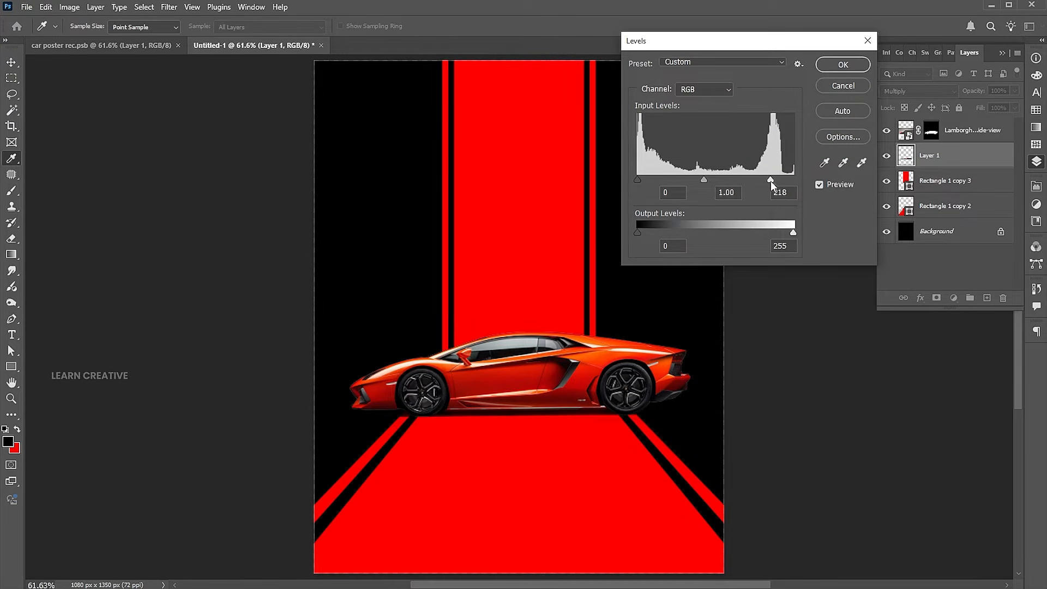
pyautogui.click(853, 66)
pyautogui.press('v')
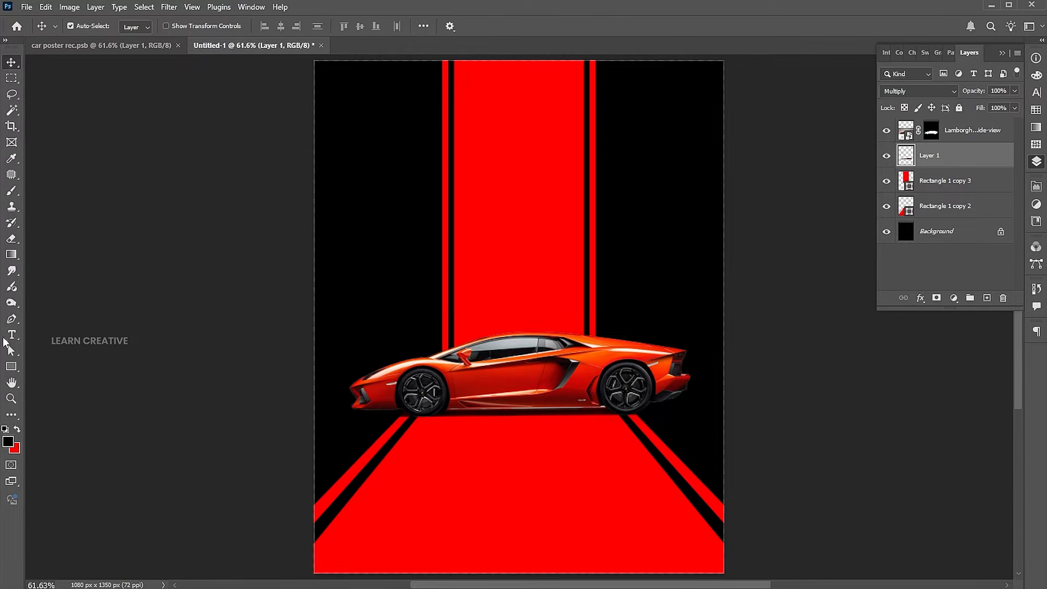
# Add the title text LAMBORGHINI across the upper poster and colour it white (ffffff).
pyautogui.press('t')
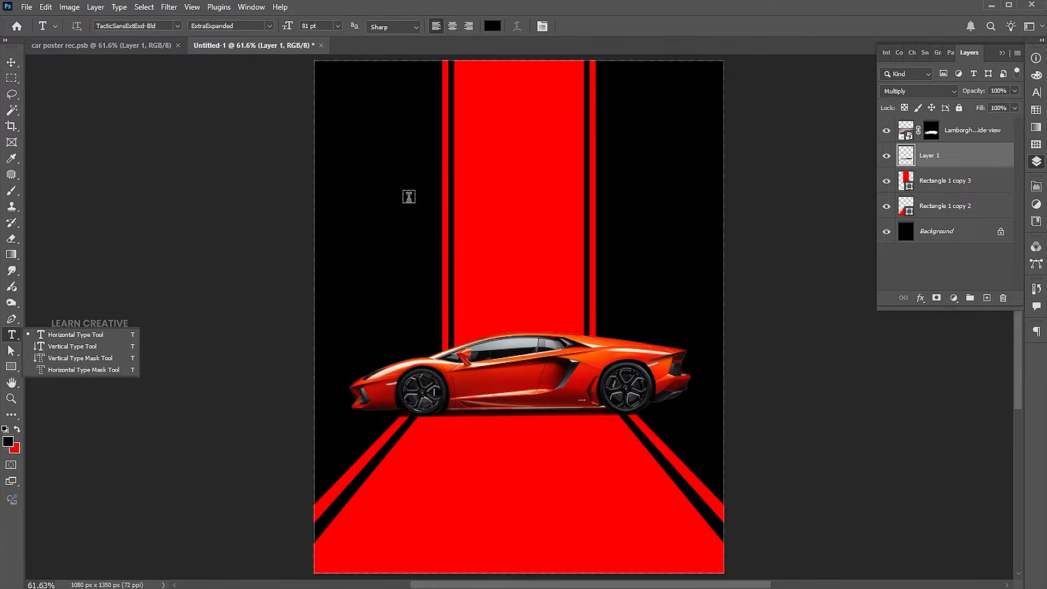
pyautogui.click(409, 196)
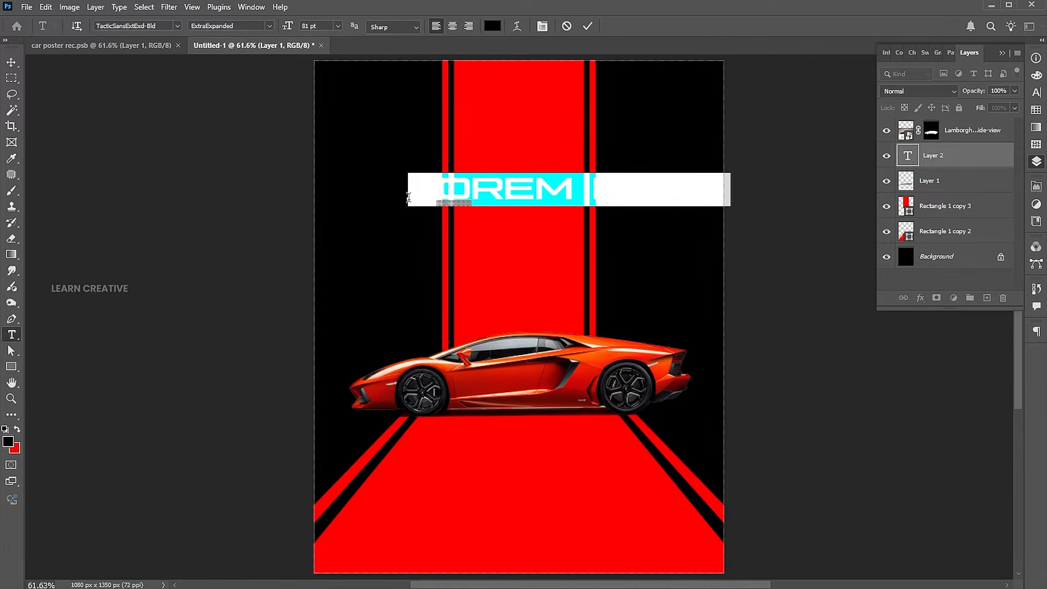
pyautogui.write('LAMBOR')
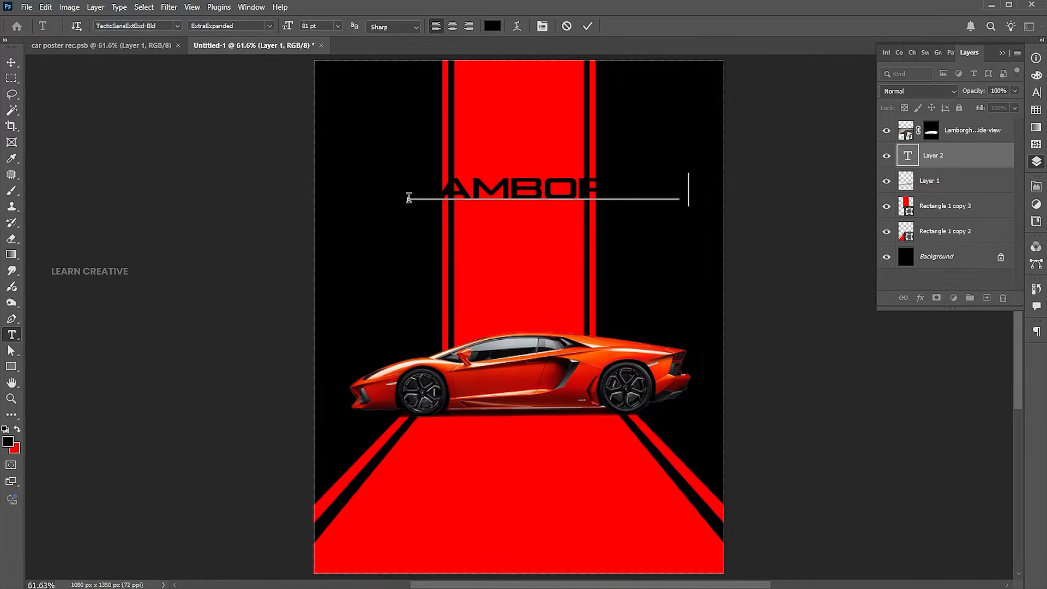
pyautogui.hotkey('ctrl', 'a')
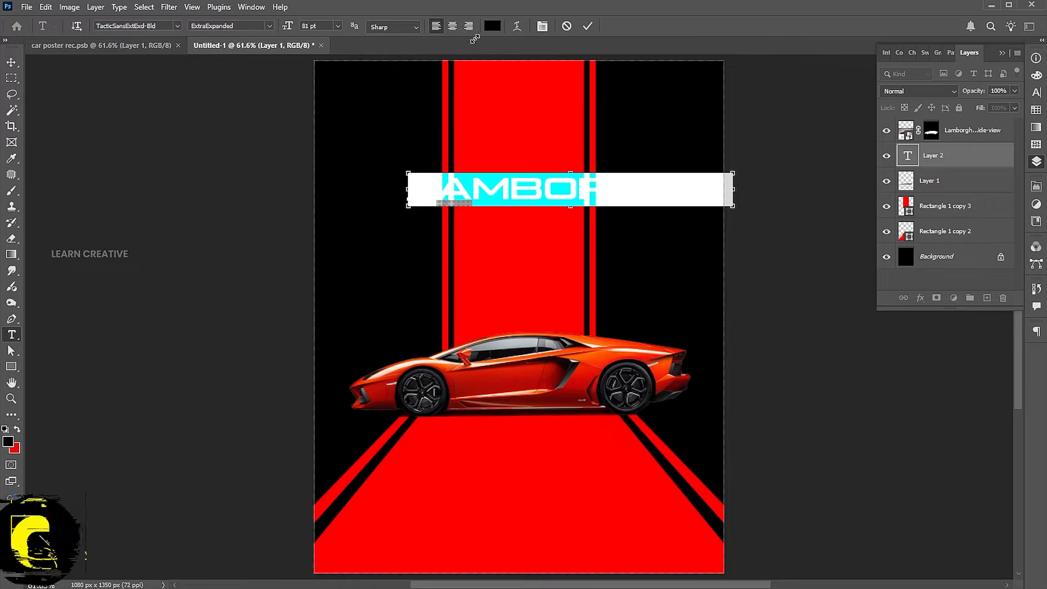
pyautogui.click(492, 26)
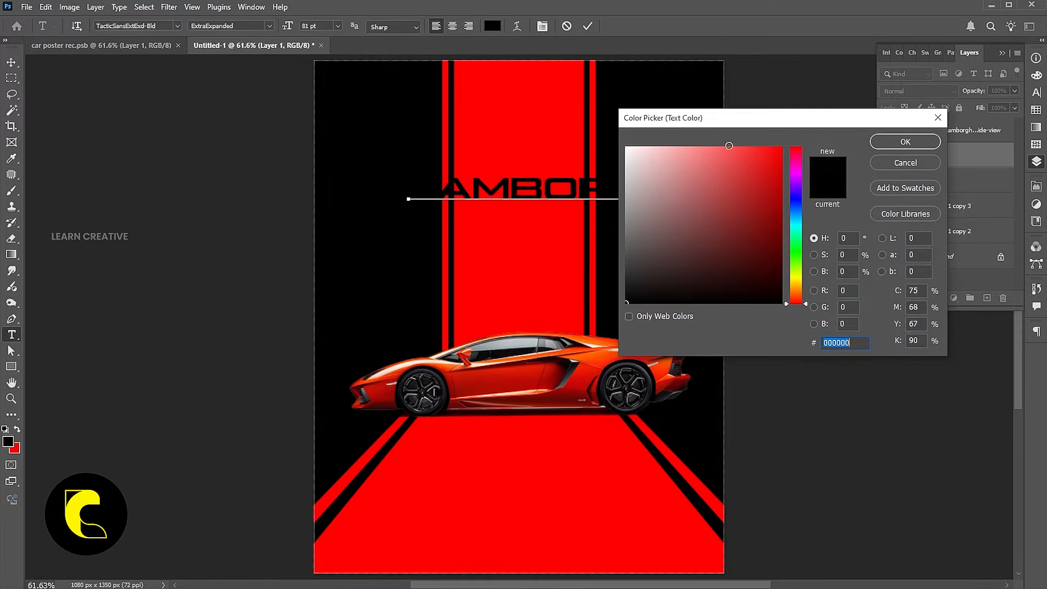
pyautogui.write('ffffff')
pyautogui.click(918, 145)
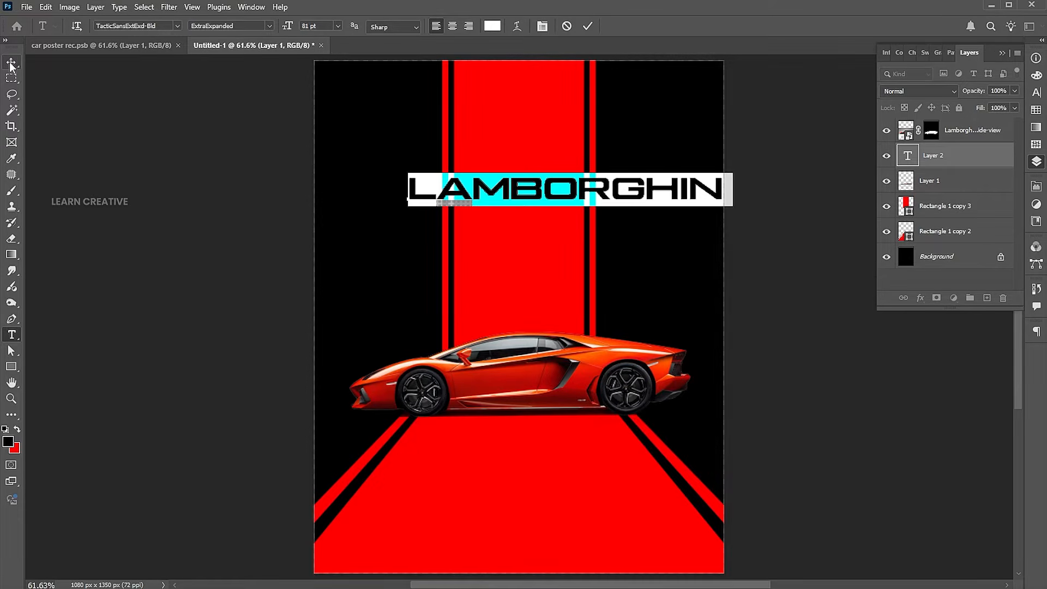
pyautogui.hotkey('ctrl', 'Return')
# Centre the LAMBORGHINI title horizontally on the canvas and scale it down to about 80%.
pyautogui.press('v')
pyautogui.hotkey('ctrl', 'a')
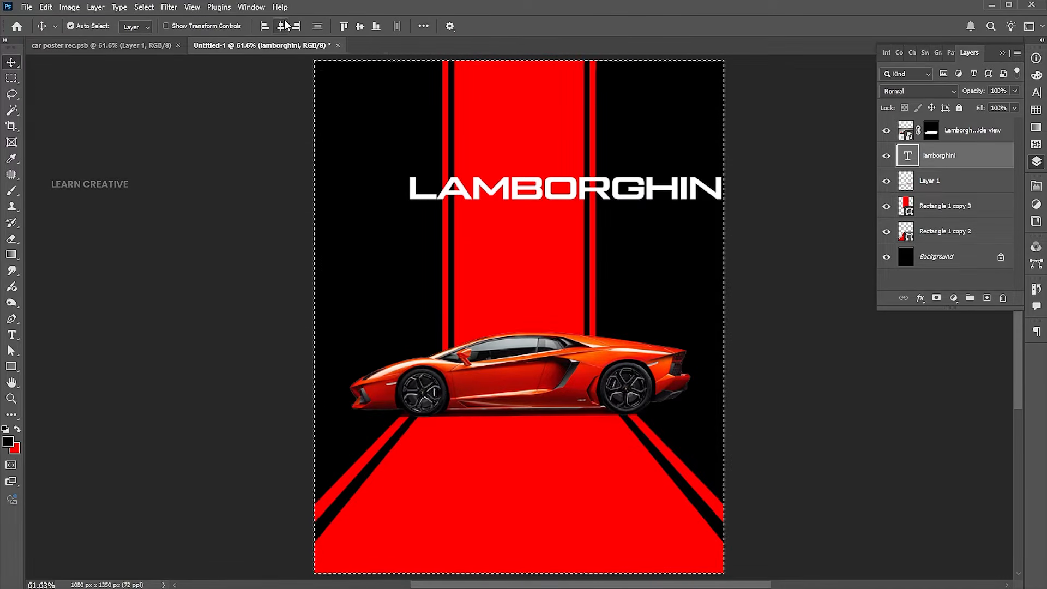
pyautogui.click(282, 28)
pyautogui.hotkey('ctrl', 'd')
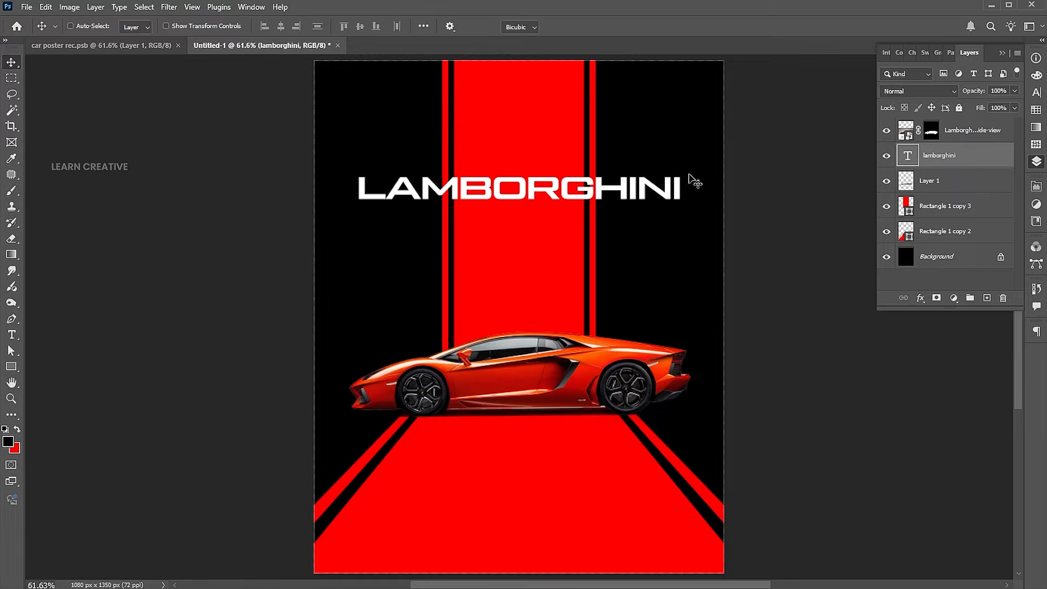
pyautogui.hotkey('ctrl', 't')
pyautogui.moveTo(683, 170); pyautogui.dragTo(651, 162)
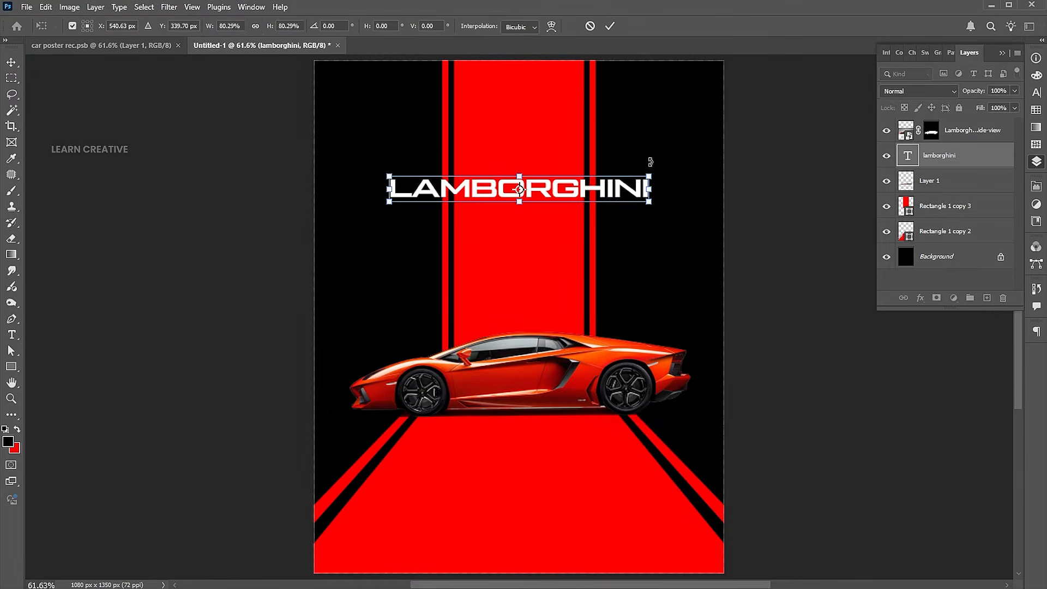
pyautogui.press('Return')
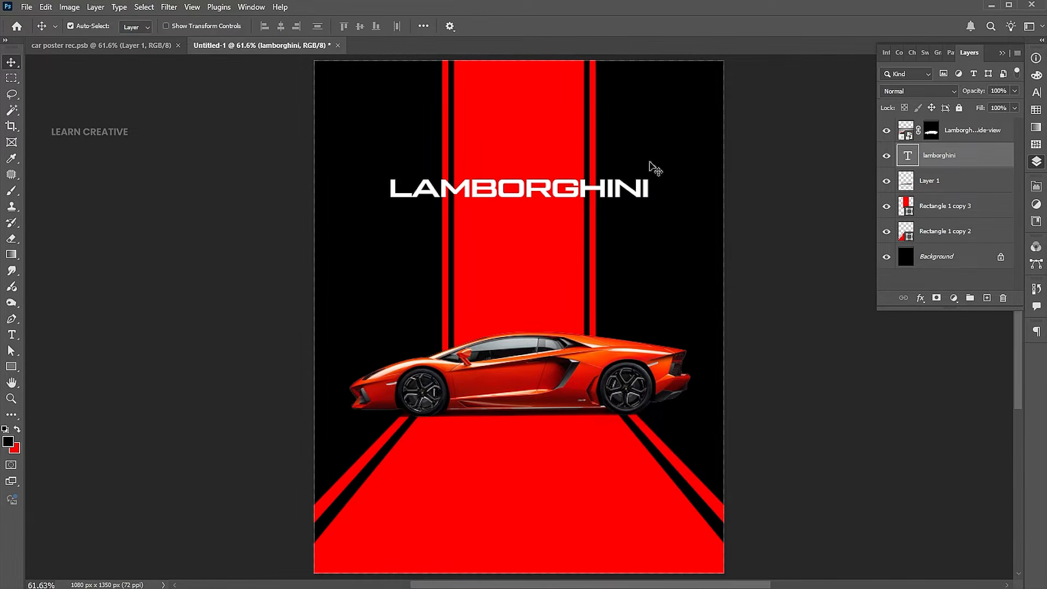
# Duplicate the title just below itself and change the copy's text to ABENTADOR LP 700-4.
pyautogui.moveTo(629, 189); pyautogui.dragTo(630, 226)
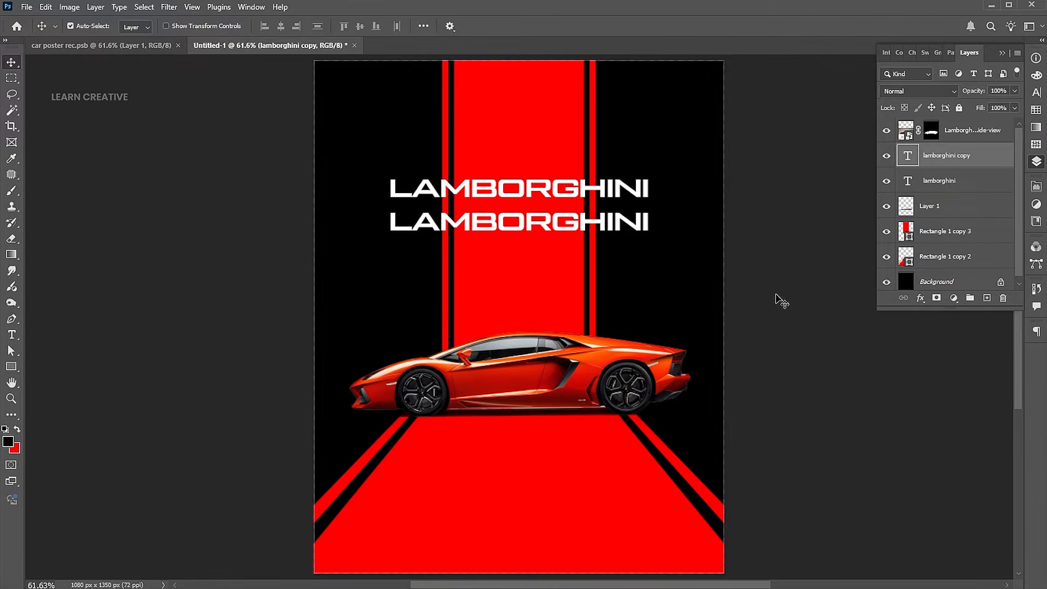
pyautogui.press('Return')
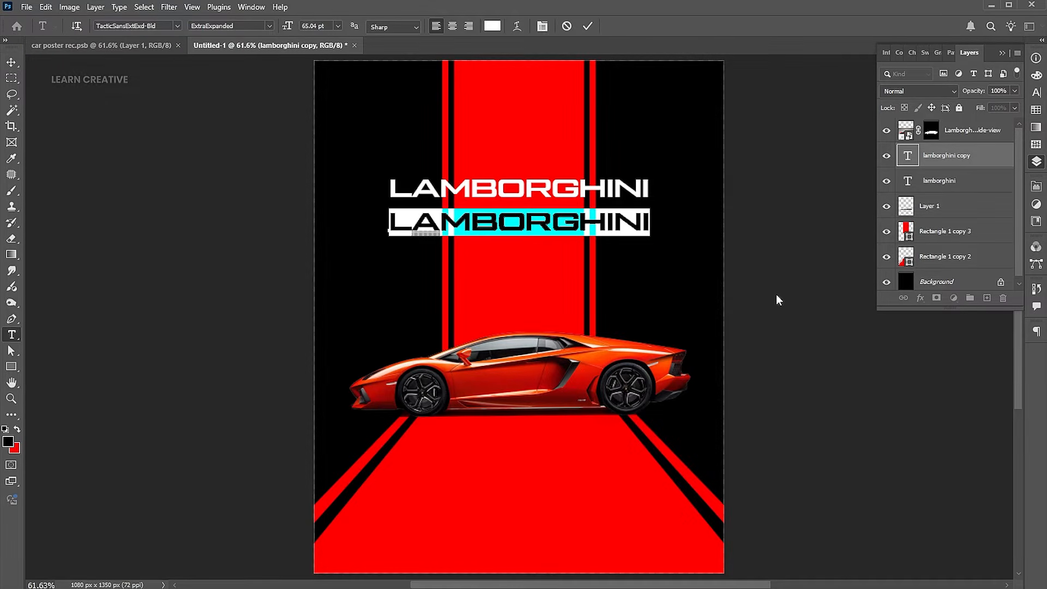
pyautogui.write('ABENTAD ')
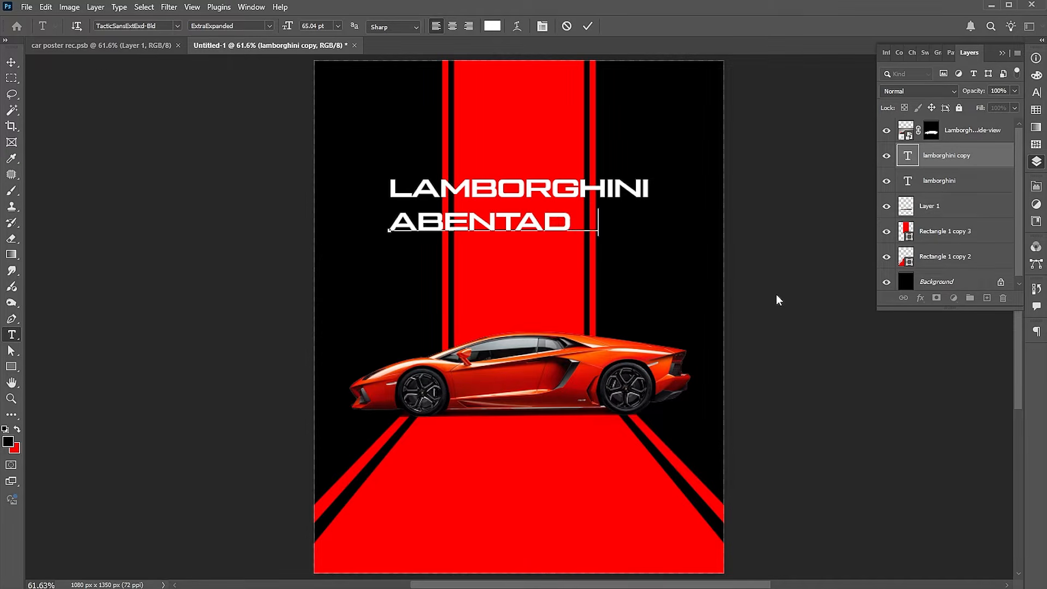
pyautogui.write('OR LP')
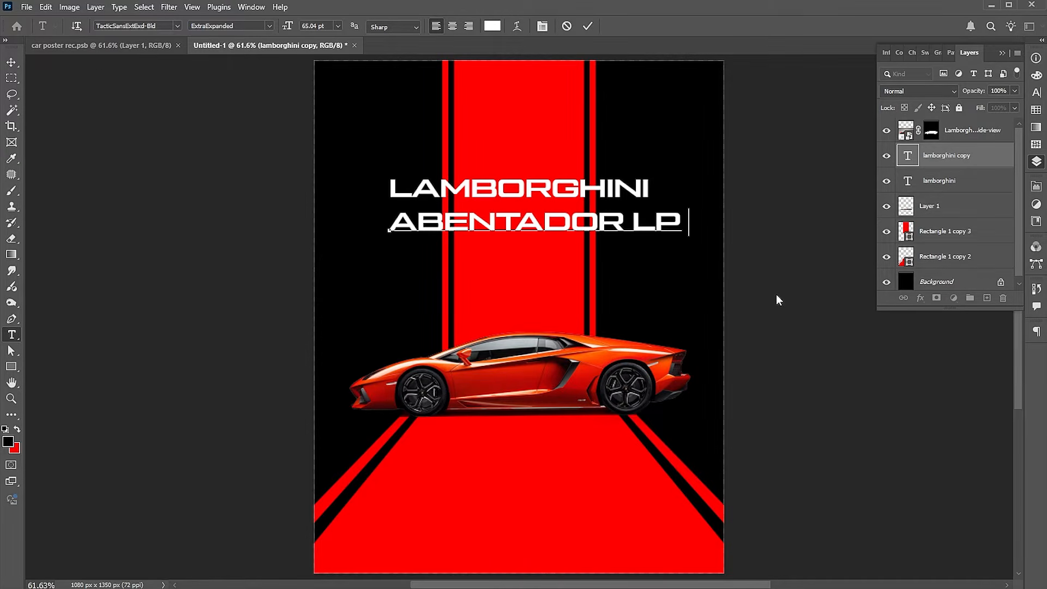
pyautogui.write(' 700-')
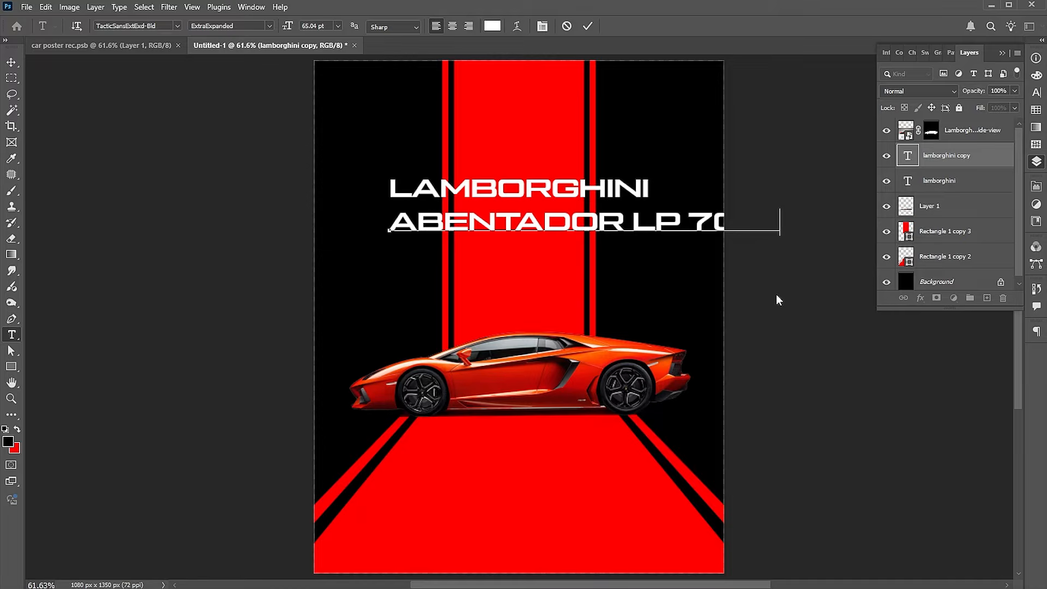
pyautogui.write('4')
pyautogui.hotkey('ctrl', 'Return')
# Scale the ABENTADOR LP 700-4 subtitle to about 28%, centre it horizontally and move it up close beneath the title.
pyautogui.hotkey('ctrl', 't')
pyautogui.moveTo(805, 209); pyautogui.dragTo(659, 201)
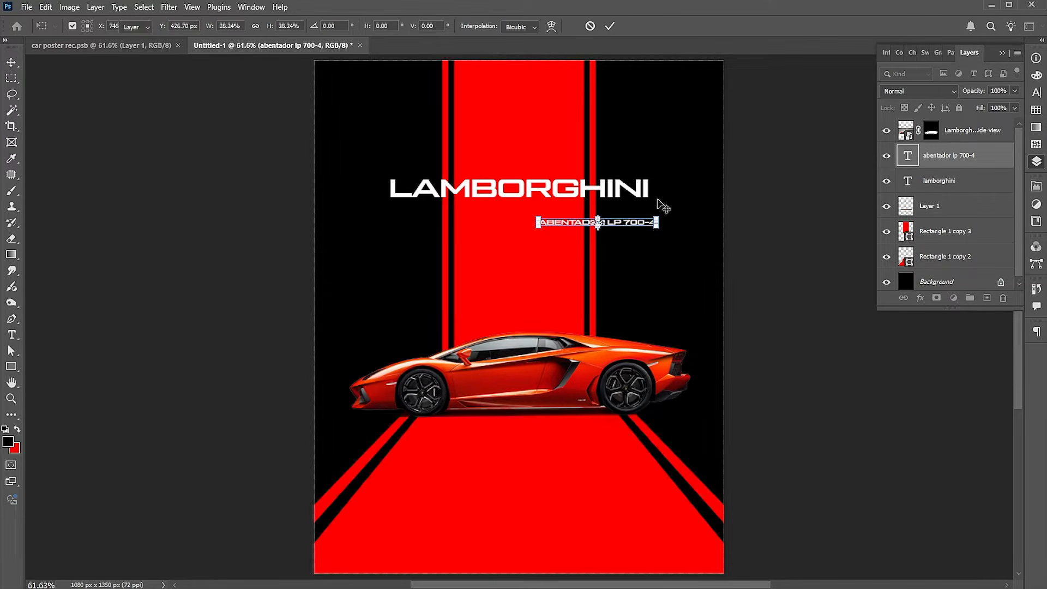
pyautogui.press('Return')
pyautogui.press('v')
pyautogui.hotkey('ctrl', 'a')
pyautogui.click(280, 26)
pyautogui.hotkey('ctrl', 'd')
pyautogui.moveTo(538, 216); pyautogui.dragTo(538, 213)
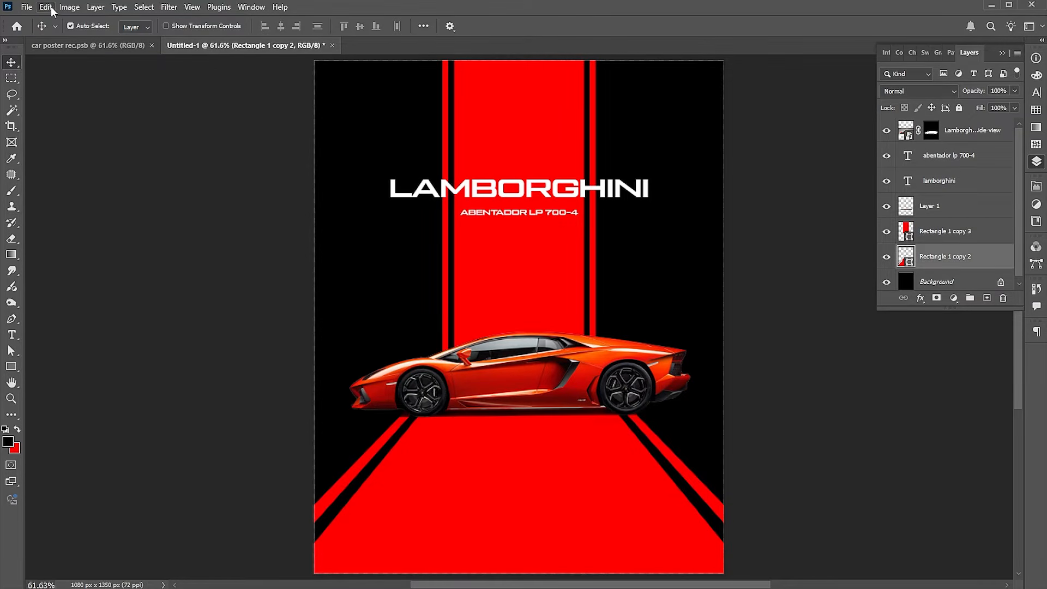
# Paste the copied 610 CV power output and 325 km/h top speed texts in place below the car and enlarge them slightly.
pyautogui.click(51, 8)
pyautogui.moveTo(95, 130)
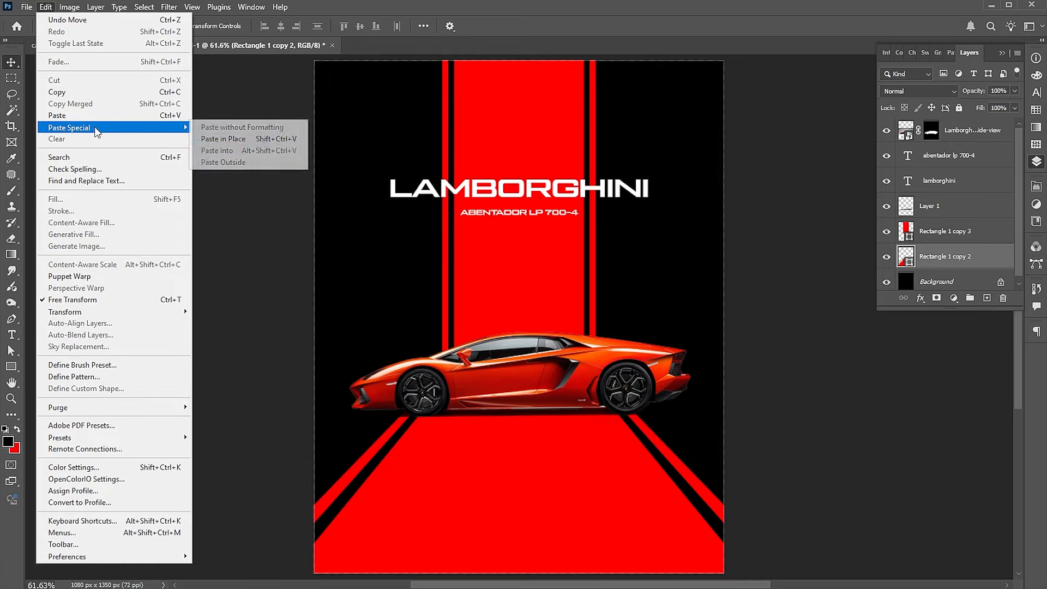
pyautogui.click(239, 141)
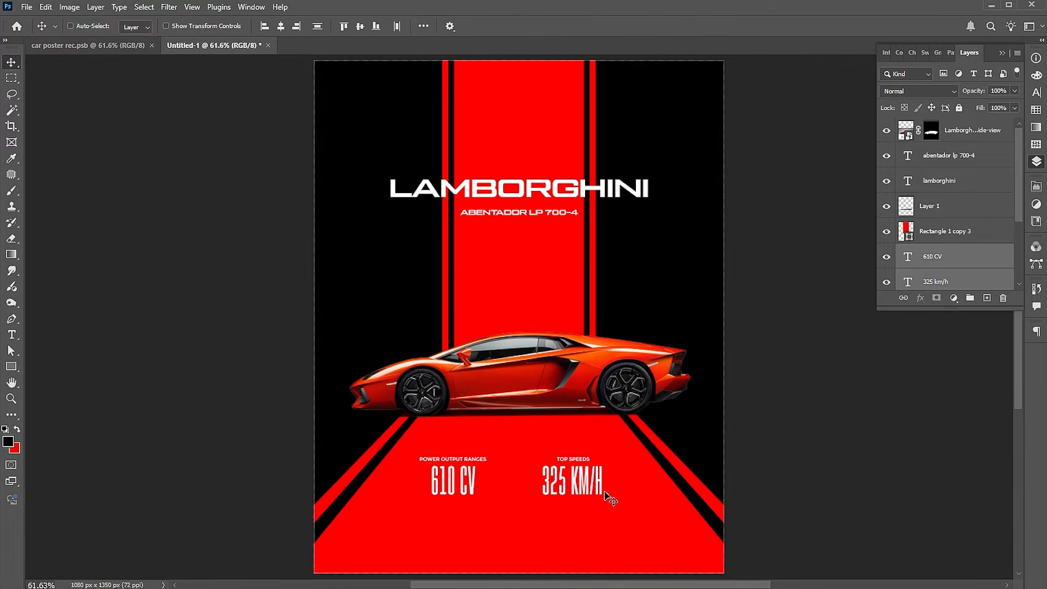
pyautogui.hotkey('ctrl', 't')
pyautogui.moveTo(606, 456); pyautogui.dragTo(609, 457)
pyautogui.press('Return')
pyautogui.click(788, 412)
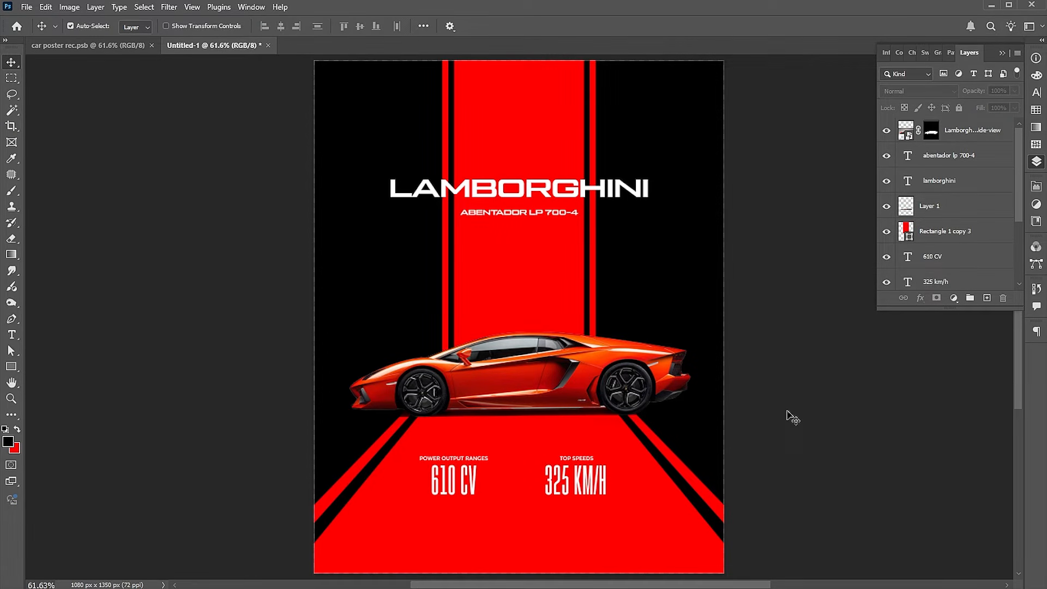
# Move the LAMBORGHINI title and its subtitle together slightly down.
pyautogui.click(532, 217)
pyautogui.keyDown('shift'); pyautogui.click(547, 203); pyautogui.keyUp('shift')
pyautogui.moveTo(548, 197); pyautogui.dragTo(548, 211)
pyautogui.click(771, 380)
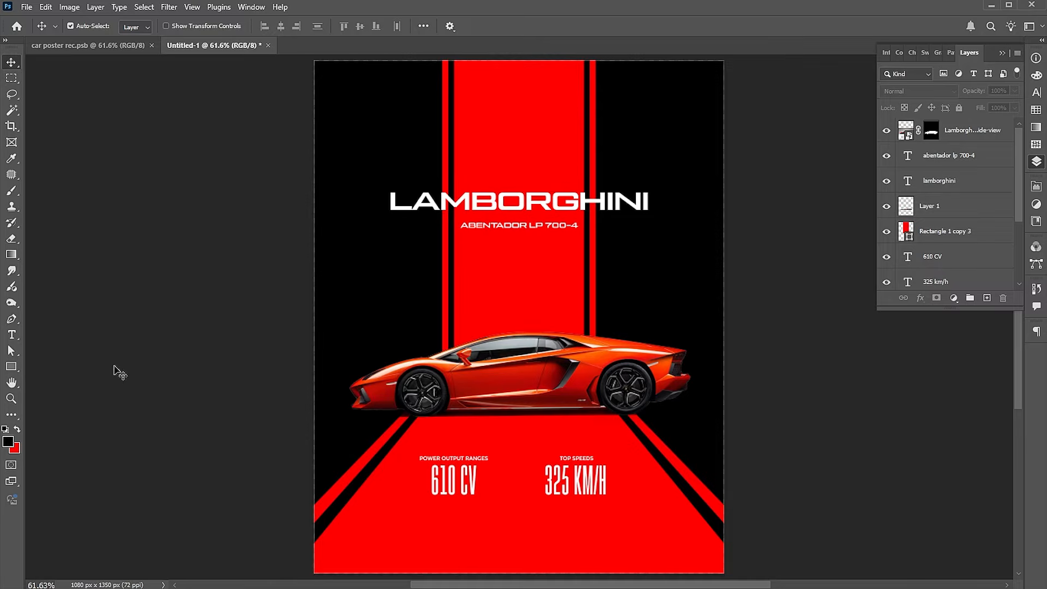
# Add a centre-aligned paragraph describing the Lamborghini Aventador LP 700-4 below the specs and move it slightly up.
pyautogui.press('t')
pyautogui.moveTo(370, 516); pyautogui.dragTo(678, 555)
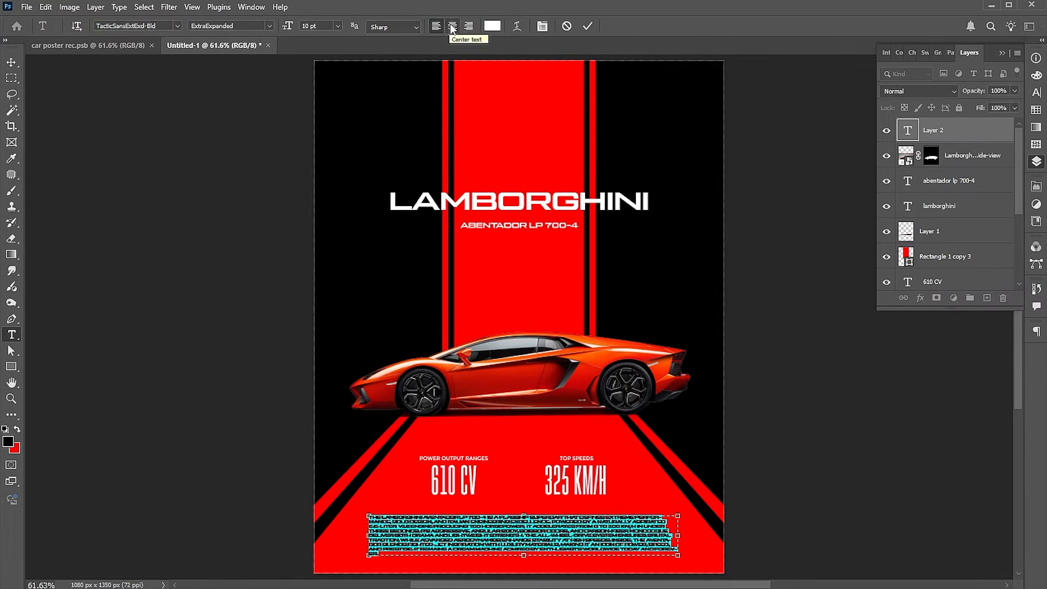
pyautogui.click(452, 27)
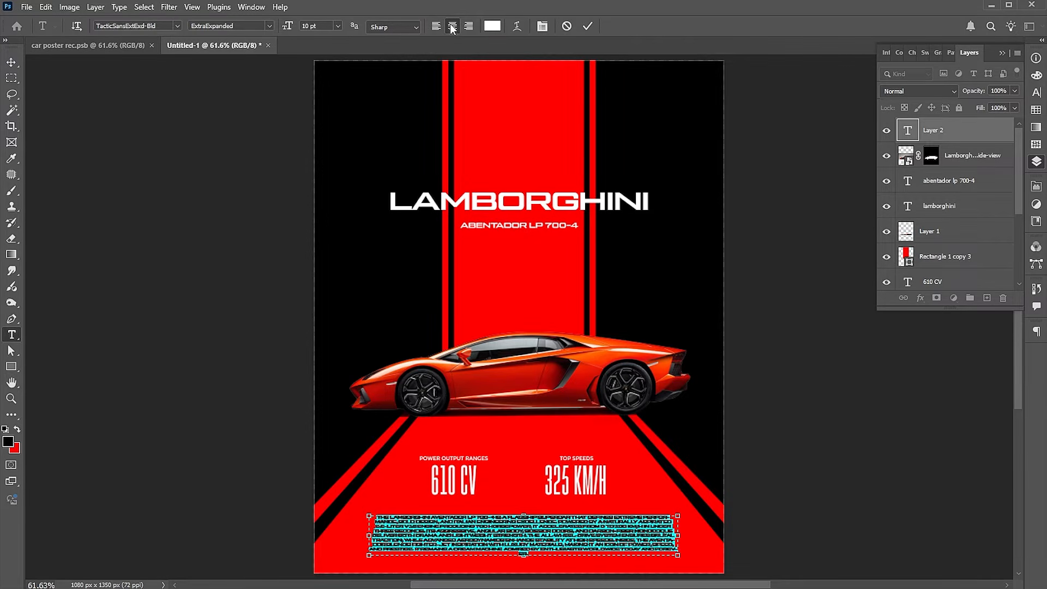
pyautogui.hotkey('ctrl', 'Return')
pyautogui.press('v')
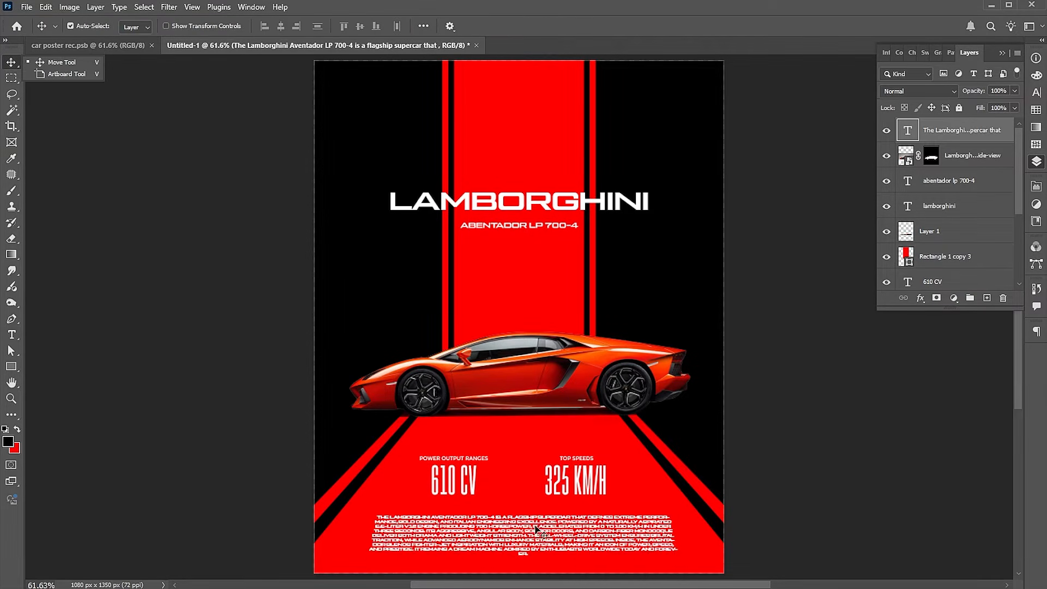
pyautogui.moveTo(536, 532); pyautogui.dragTo(537, 524)
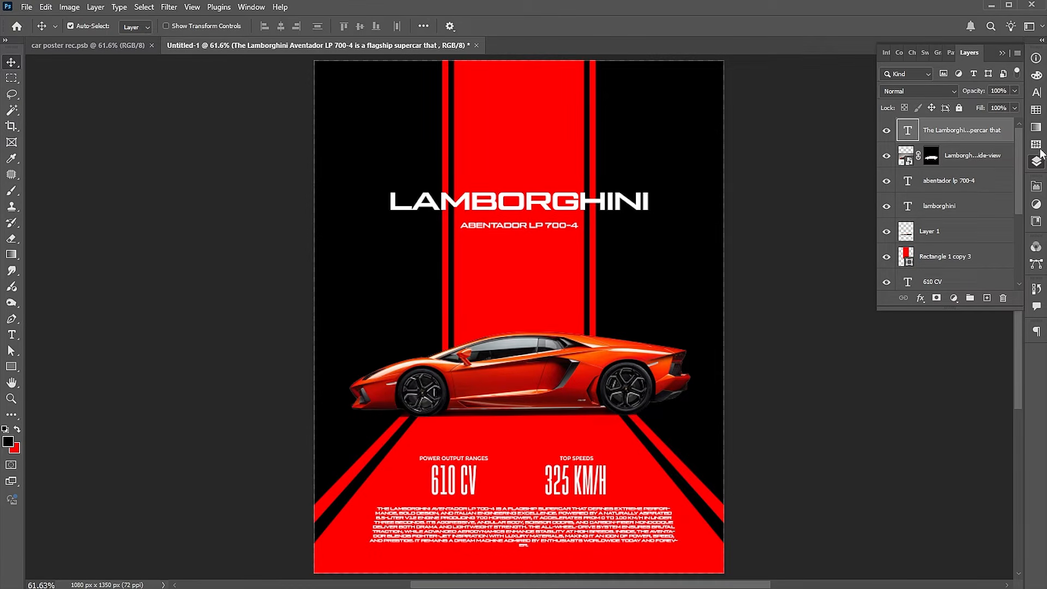
# Set the description paragraph's font to Gotham Medium and move it up closer to the specs.
pyautogui.click(1038, 93)
pyautogui.click(930, 76)
pyautogui.write('gotha')
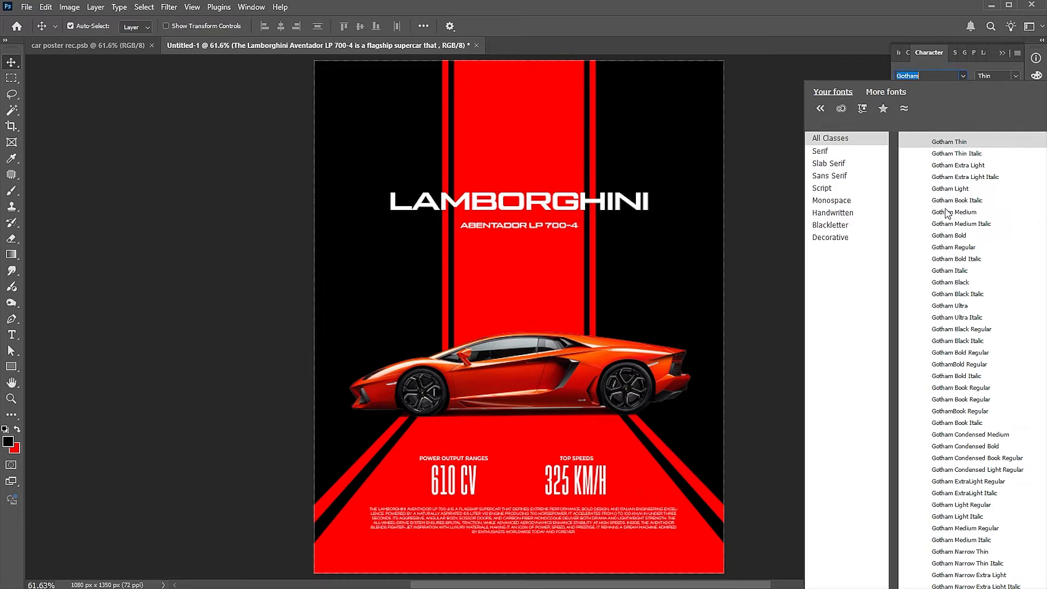
pyautogui.click(945, 212)
pyautogui.press('Return')
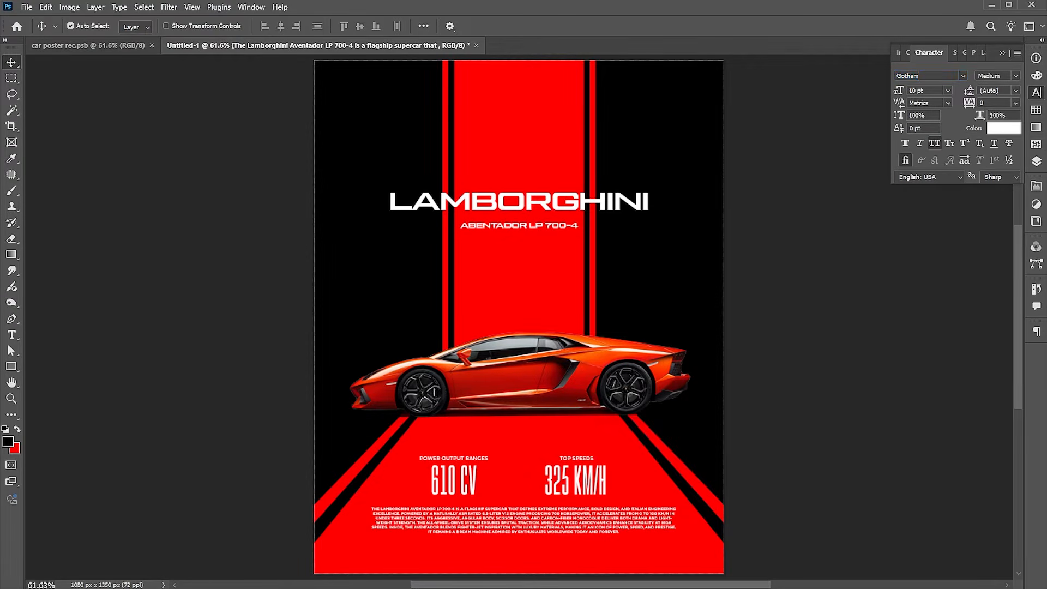
pyautogui.moveTo(537, 529); pyautogui.dragTo(537, 520)
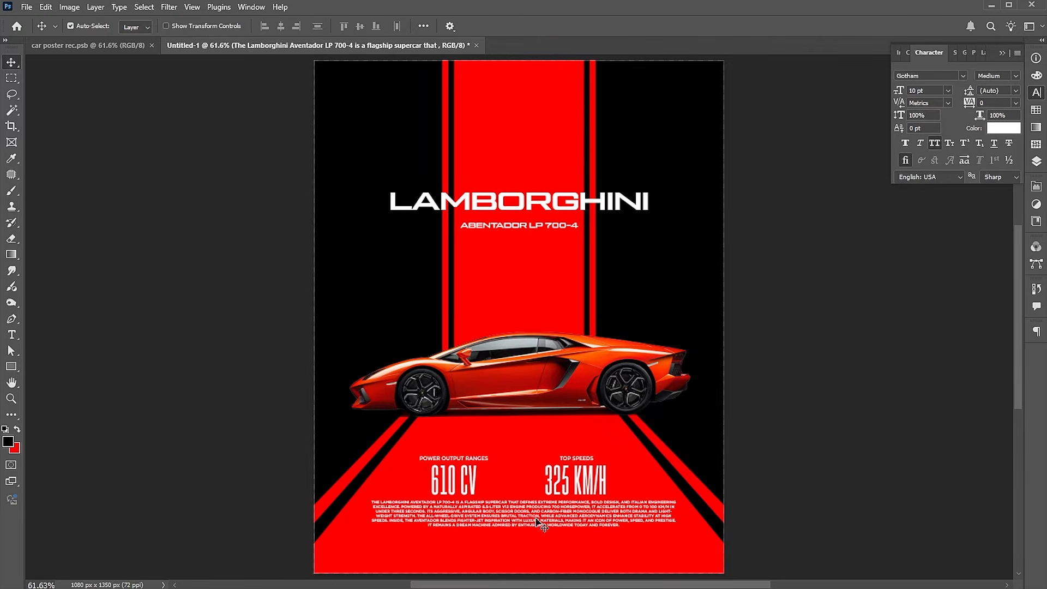
# Embed the Lamborghini shield logo from the file named images and scale it down in the centre above the title.
pyautogui.click(25, 8)
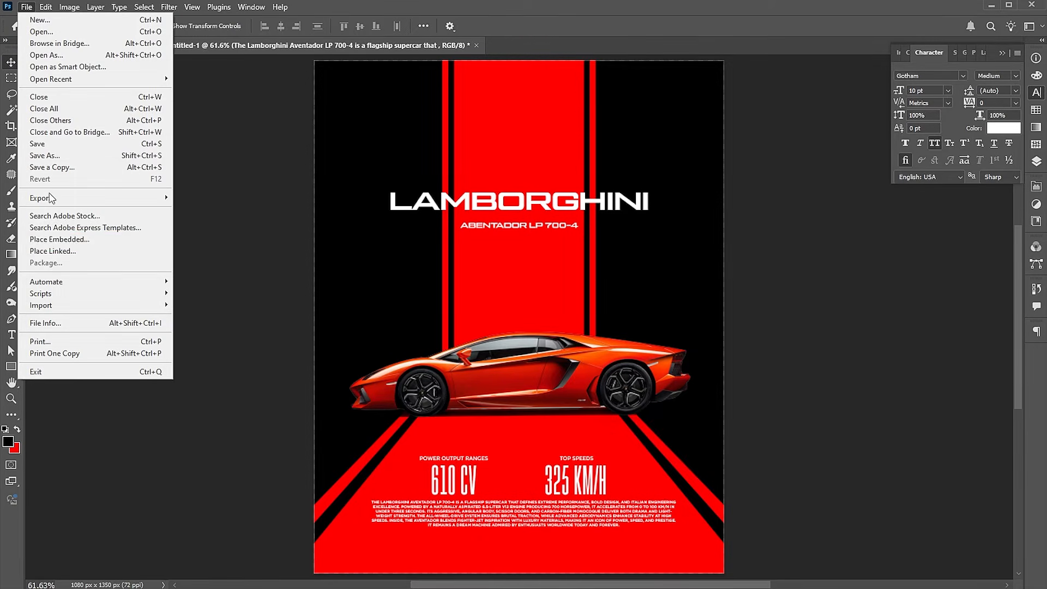
pyautogui.click(60, 239)
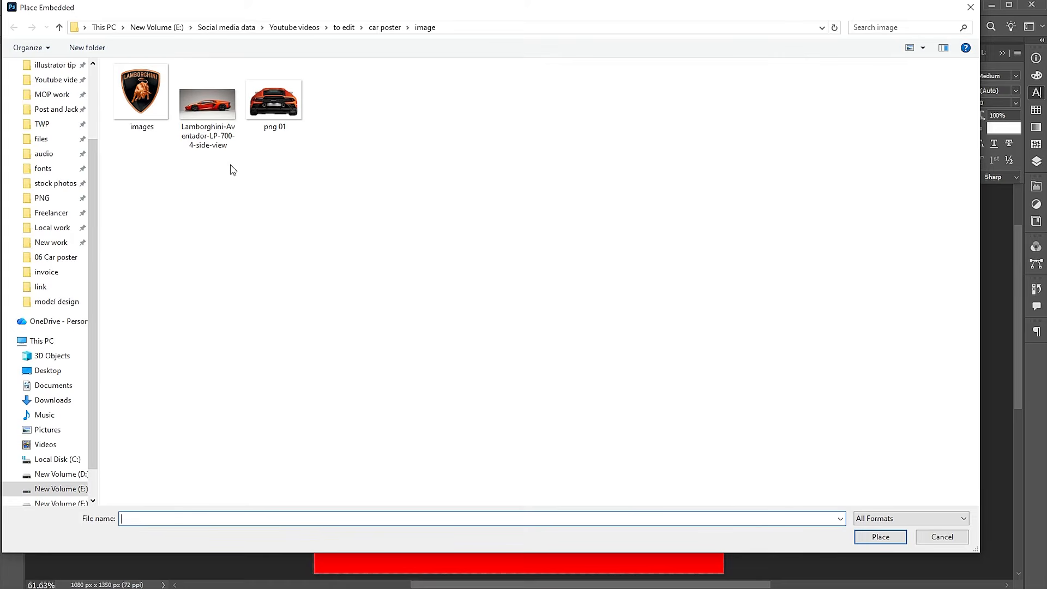
pyautogui.click(142, 94)
pyautogui.click(870, 542)
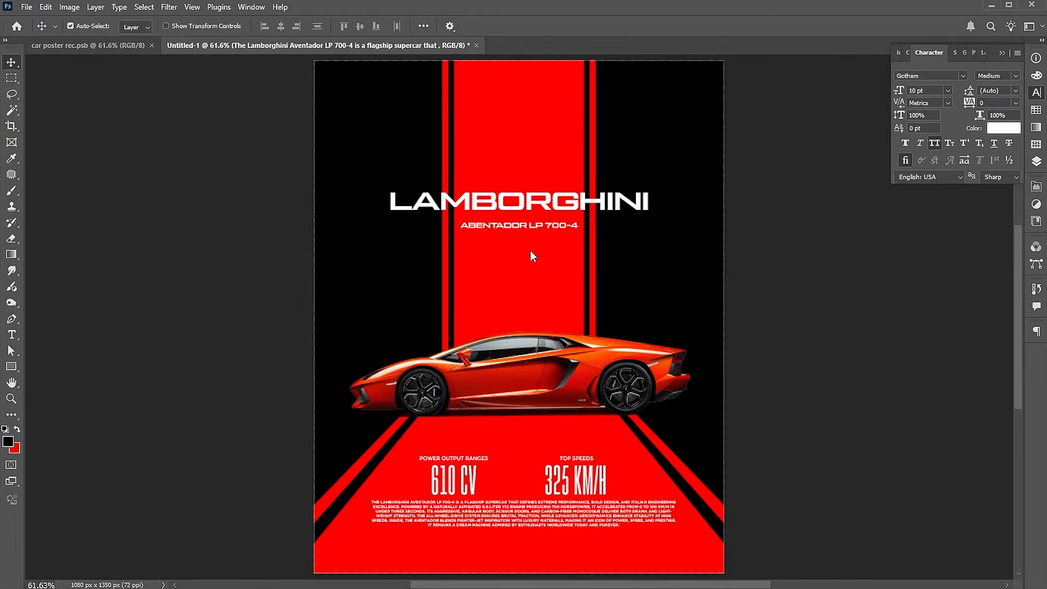
pyautogui.moveTo(679, 152); pyautogui.dragTo(546, 127)
pyautogui.press('Return')
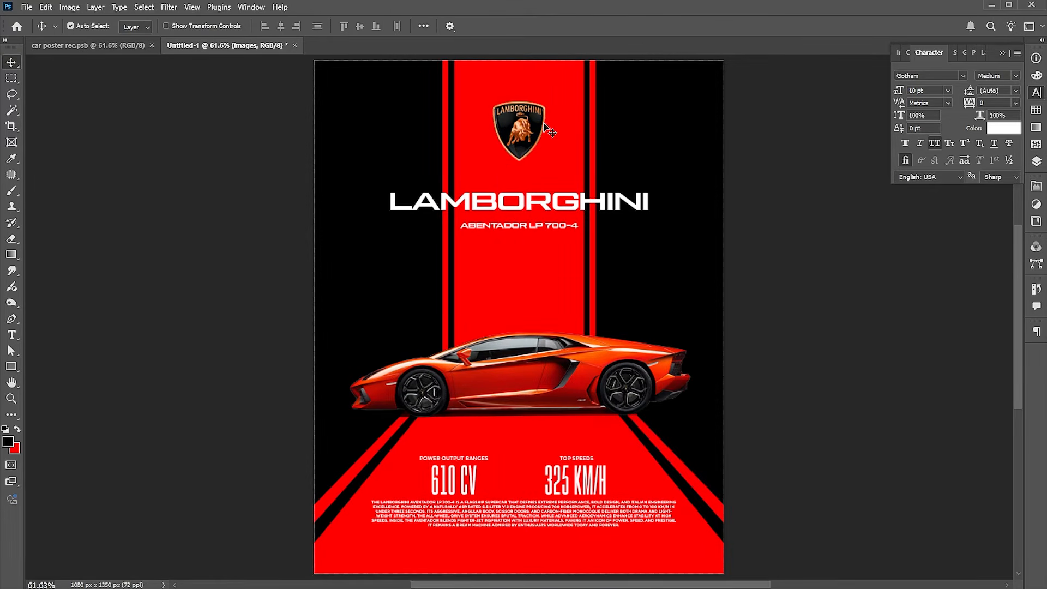
# Embed the combine white Learn Creative logo, scale it to about 256 px wide and centre it below the description paragraph.
pyautogui.click(27, 7)
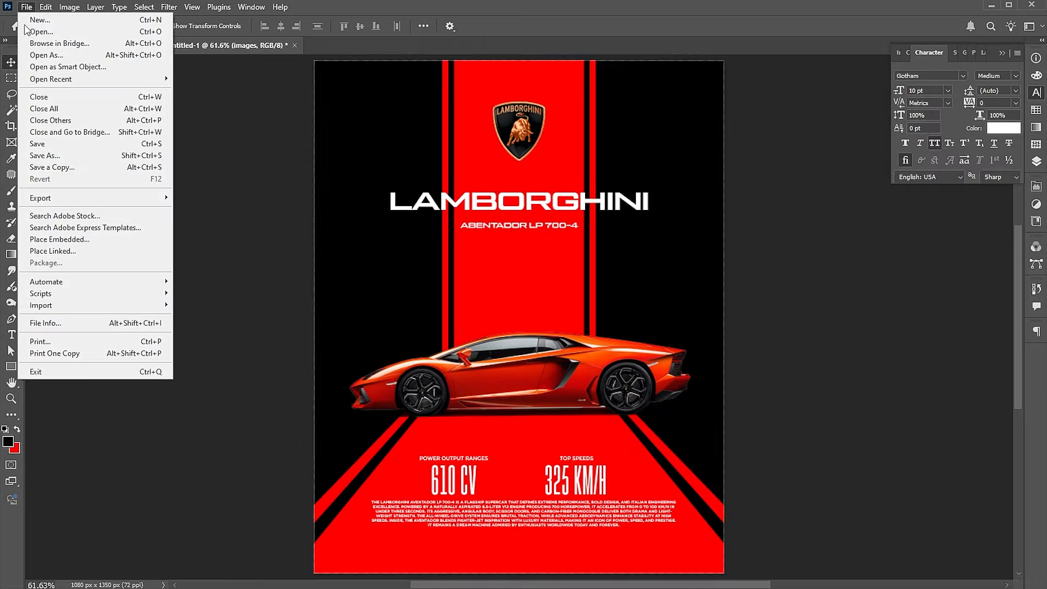
pyautogui.click(52, 240)
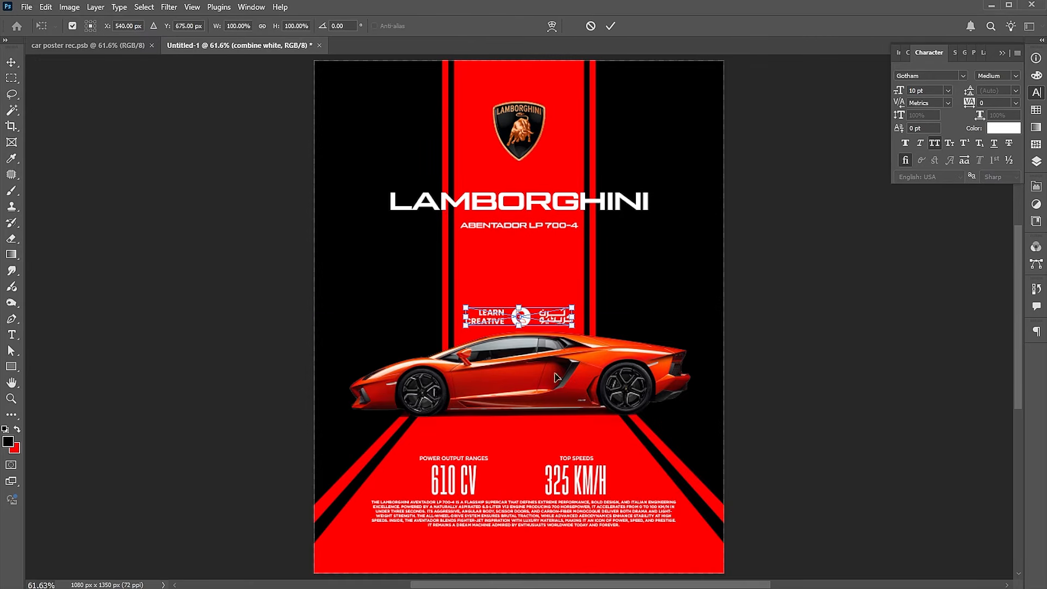
pyautogui.moveTo(519, 305); pyautogui.dragTo(543, 555)
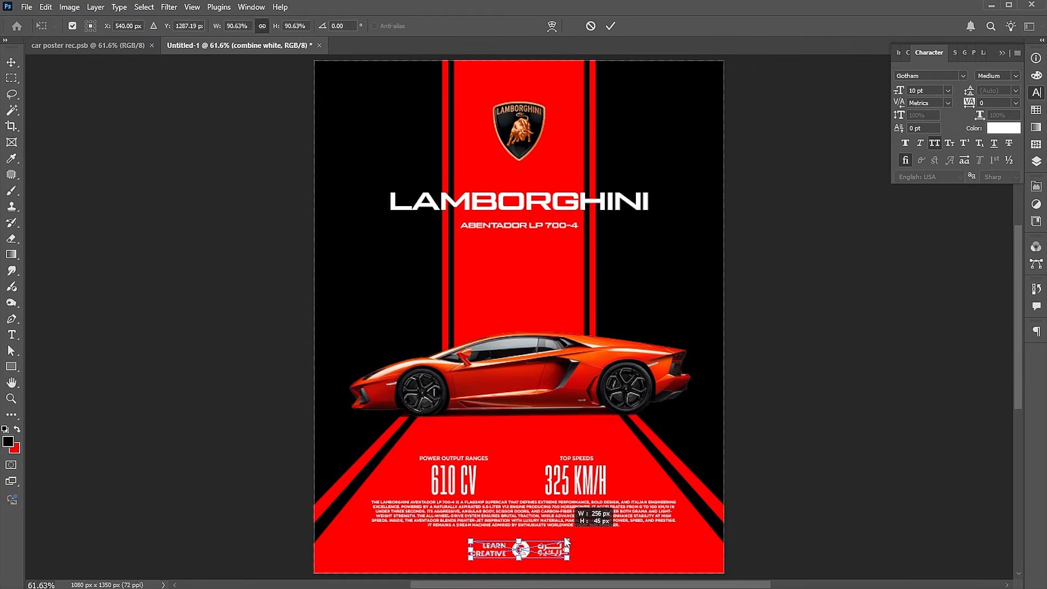
pyautogui.press('Return')
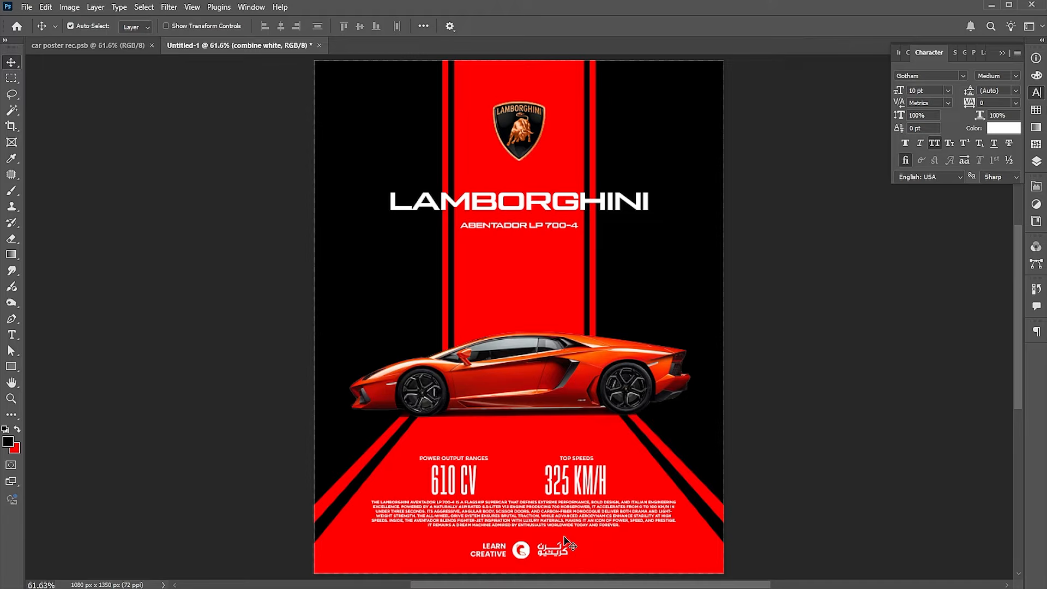
# Move the power output and top speed labels and values together up by 30 px.
pyautogui.click(475, 477)
pyautogui.keyDown('shift'); pyautogui.click(478, 459); pyautogui.keyUp('shift')
pyautogui.keyDown('shift'); pyautogui.click(581, 469); pyautogui.keyUp('shift')
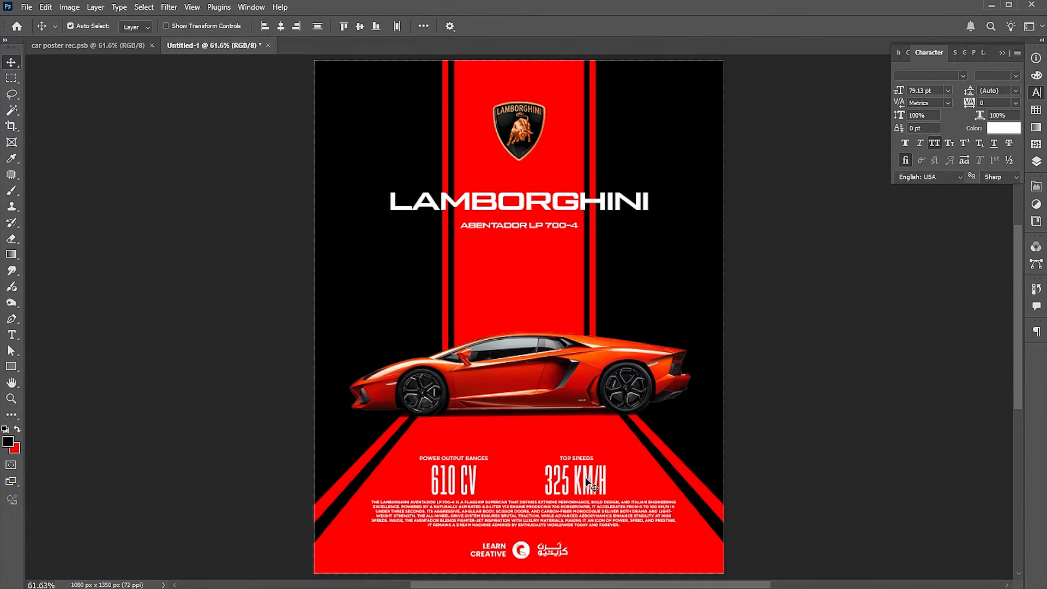
pyautogui.hotkey('shift', 'Up')
pyautogui.hotkey('shift', 'Up')
pyautogui.hotkey('shift', 'Up')
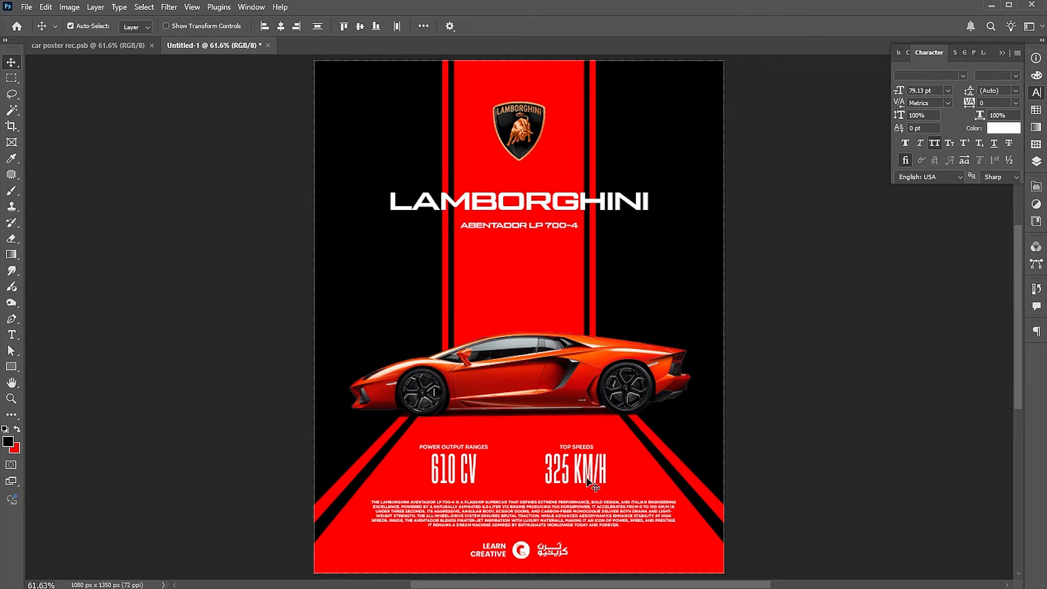
pyautogui.click(746, 412)
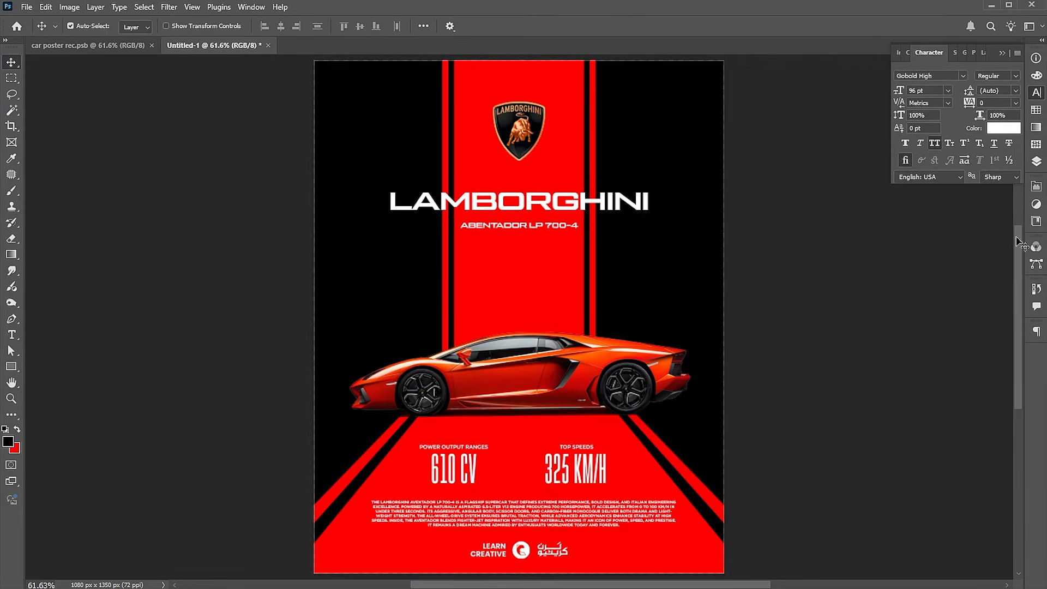
# Group the LAMBORGHINI title and its subtitle layers.
pyautogui.click(1038, 164)
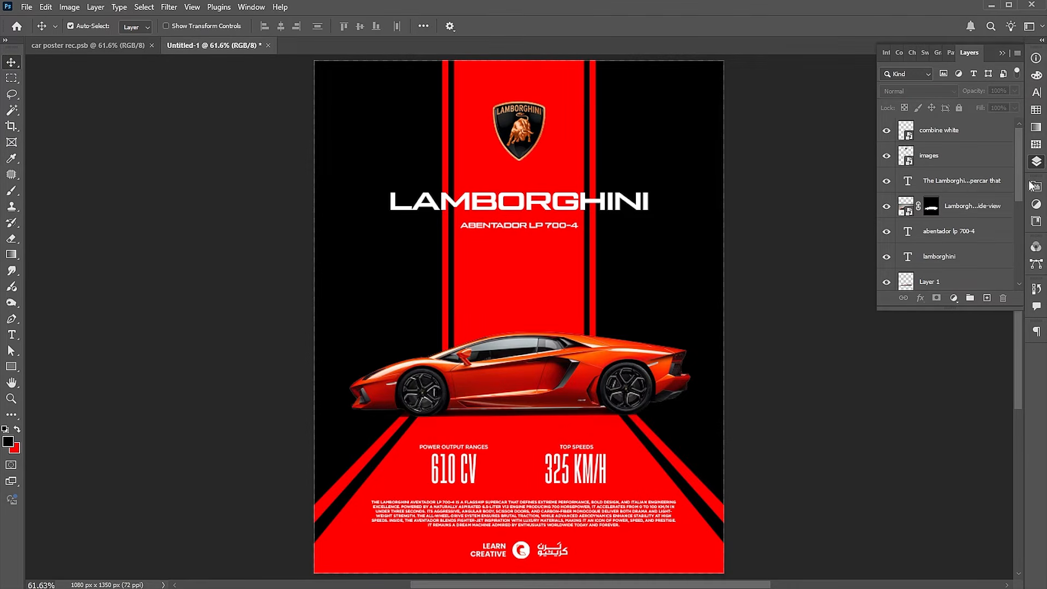
pyautogui.click(546, 205)
pyautogui.keyDown('shift'); pyautogui.click(546, 227); pyautogui.keyUp('shift')
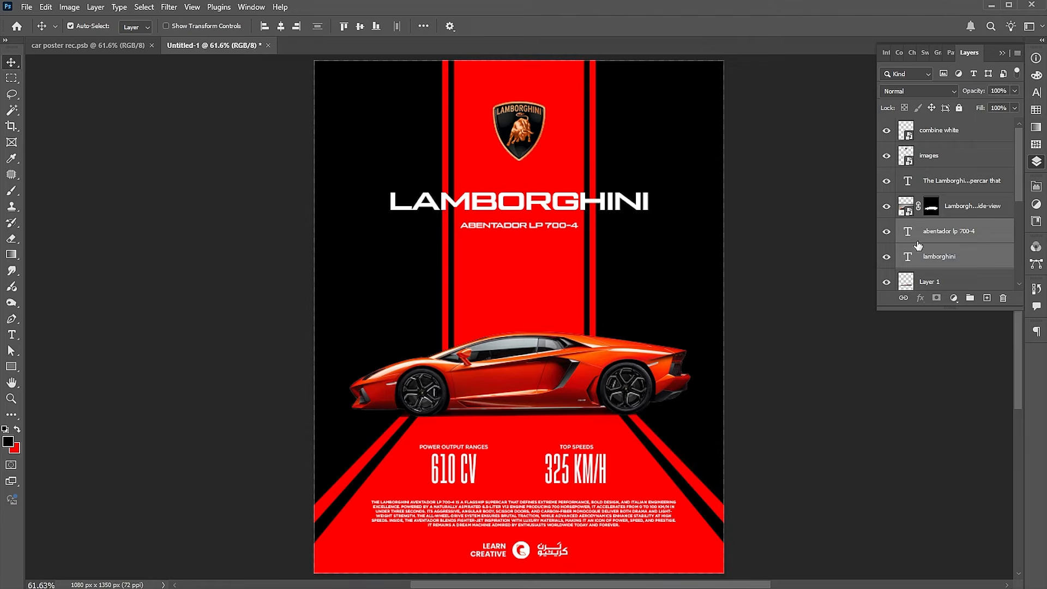
pyautogui.hotkey('ctrl', 'g')
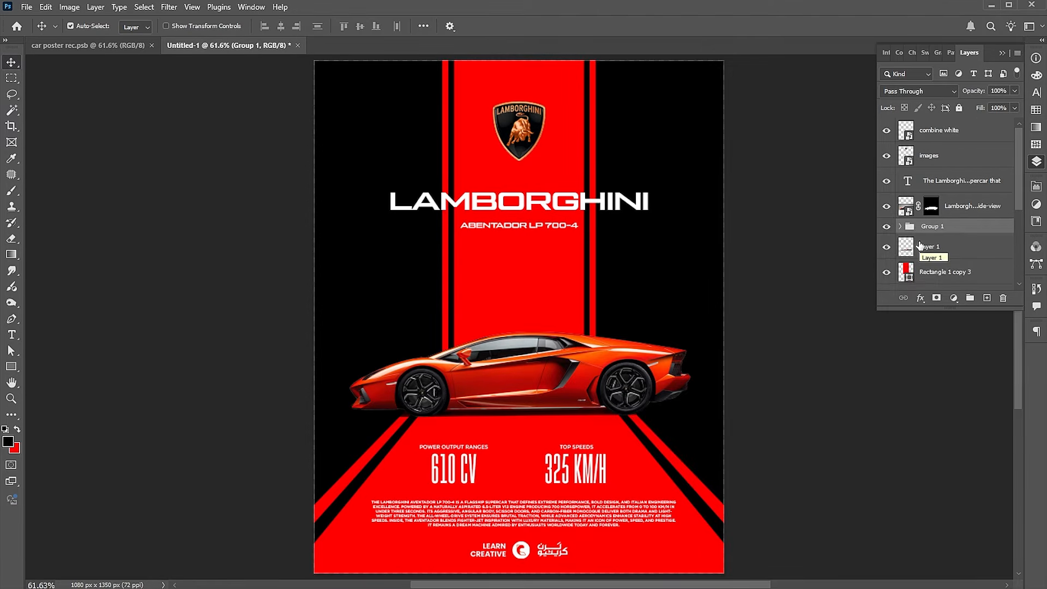
# Duplicate the upright red stripe layer, Rectangle 1 copy 3, and place the copy directly above the title group.
pyautogui.click(917, 280)
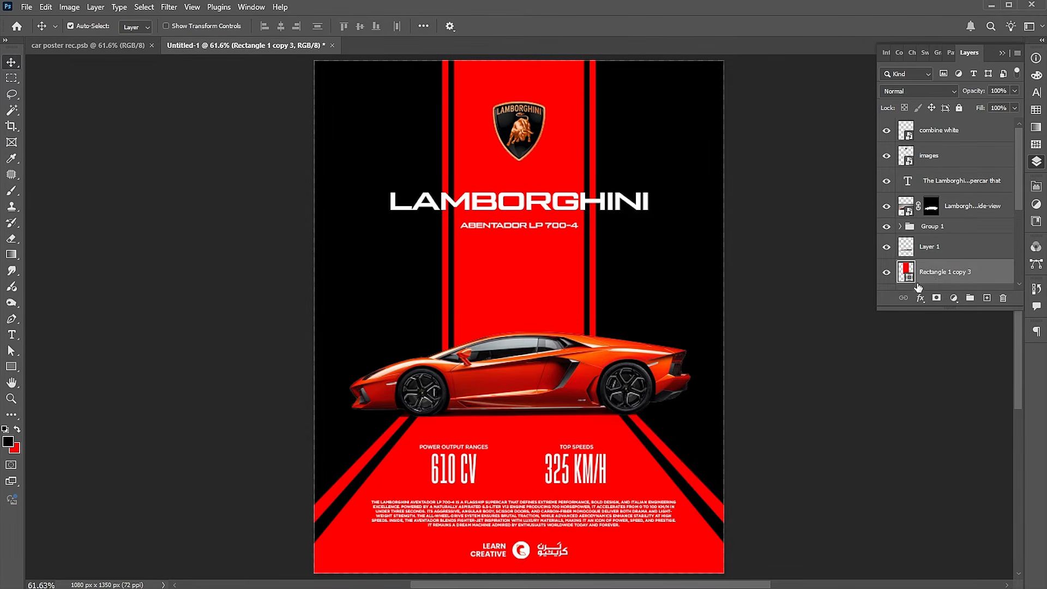
pyautogui.hotkey('ctrl', 'j')
pyautogui.moveTo(942, 275); pyautogui.dragTo(940, 220)
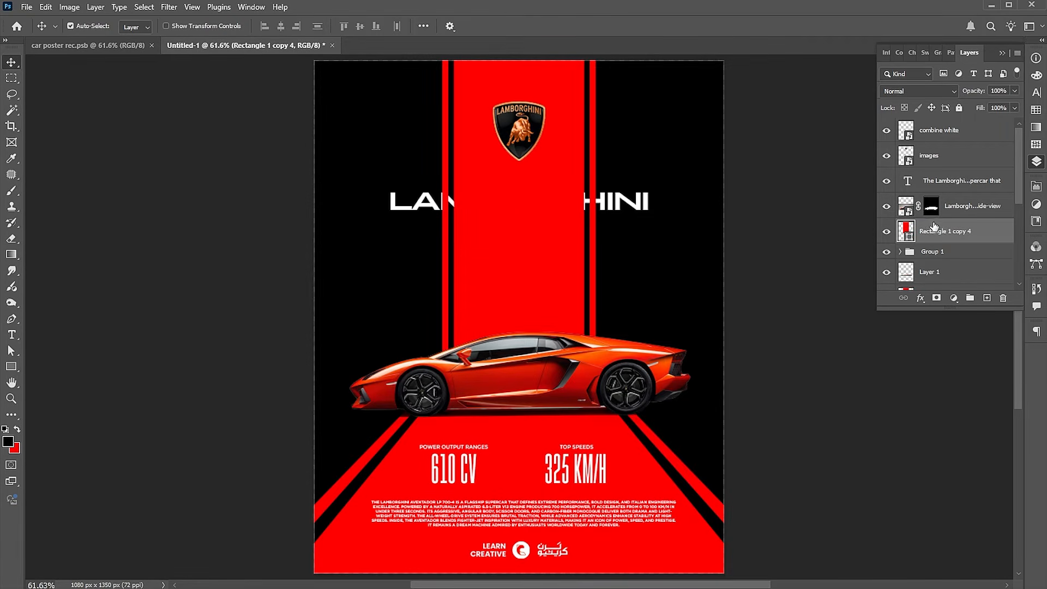
# Fill the duplicated stripe with black and clip it to the title group.
pyautogui.click(1037, 189)
pyautogui.click(895, 310)
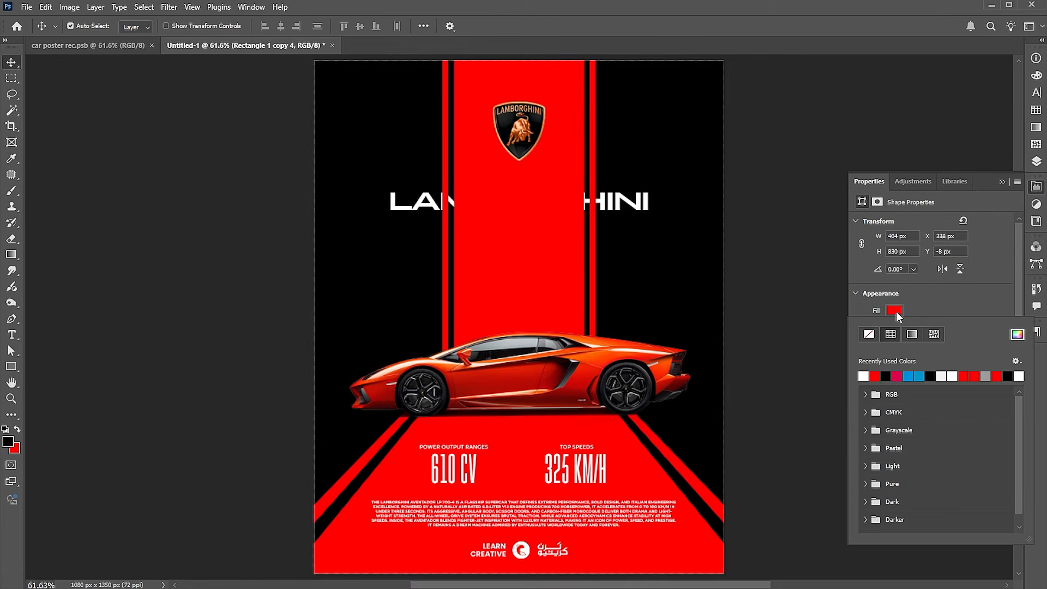
pyautogui.click(889, 376)
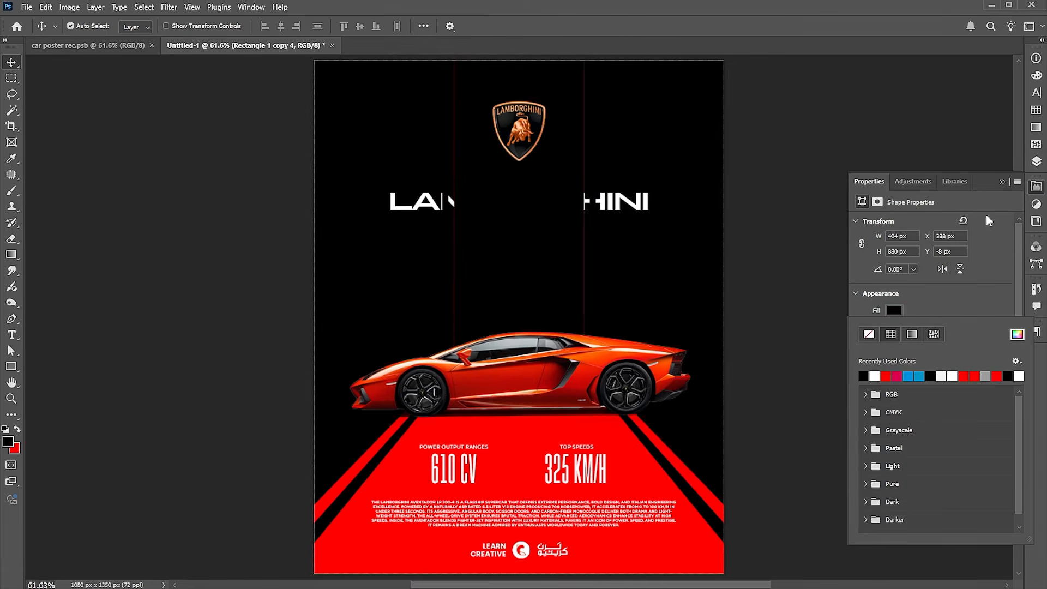
pyautogui.click(1002, 181)
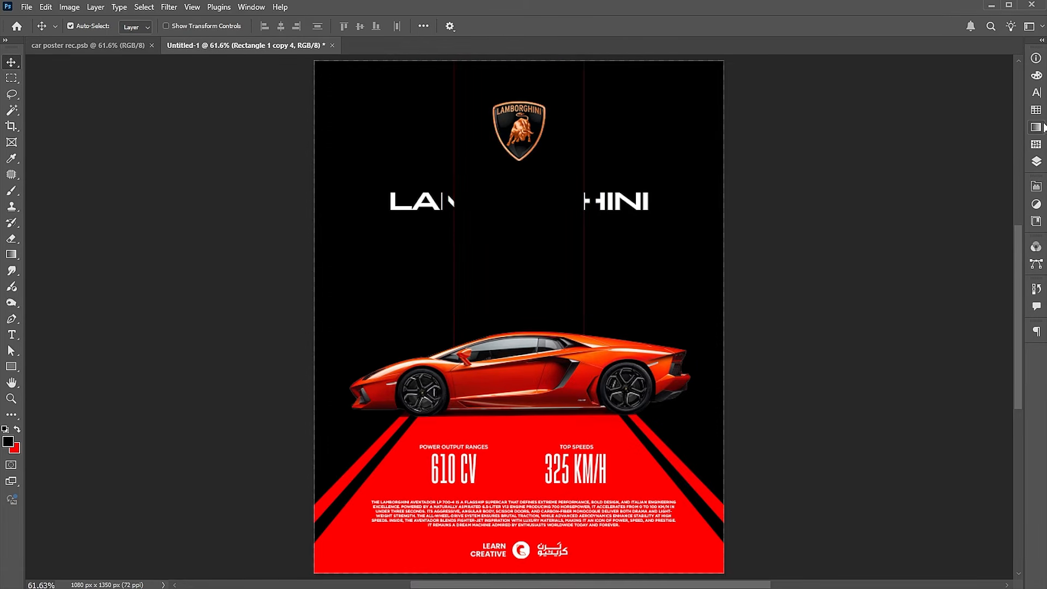
pyautogui.click(1035, 162)
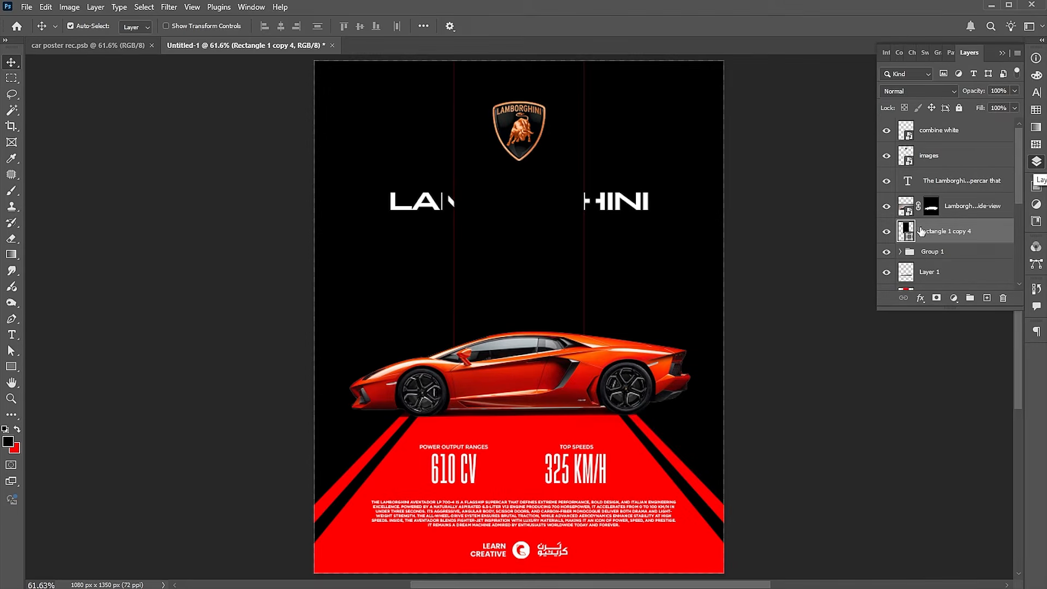
pyautogui.rightClick(922, 231)
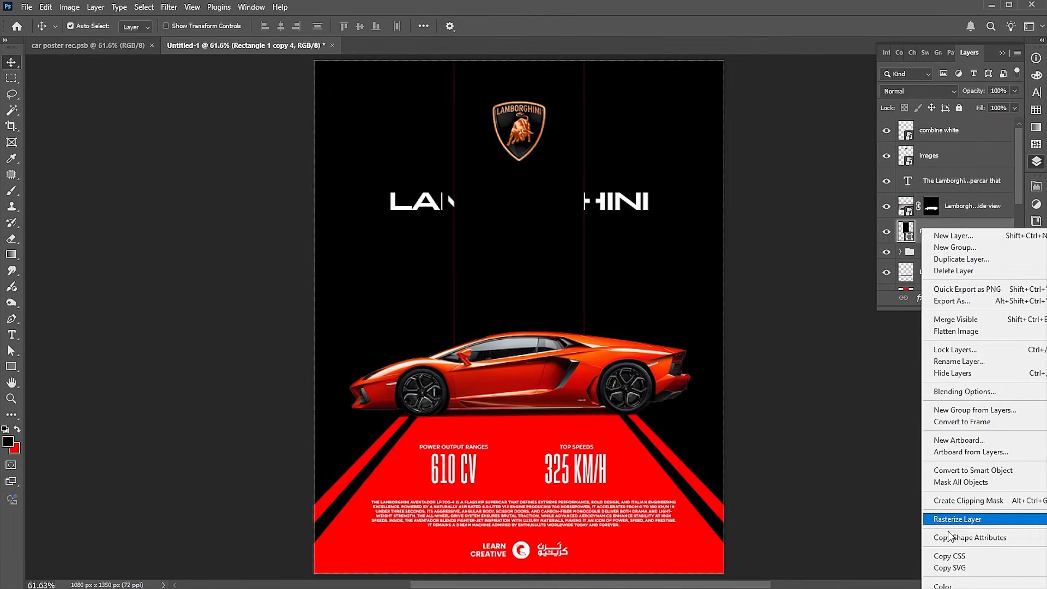
pyautogui.click(960, 501)
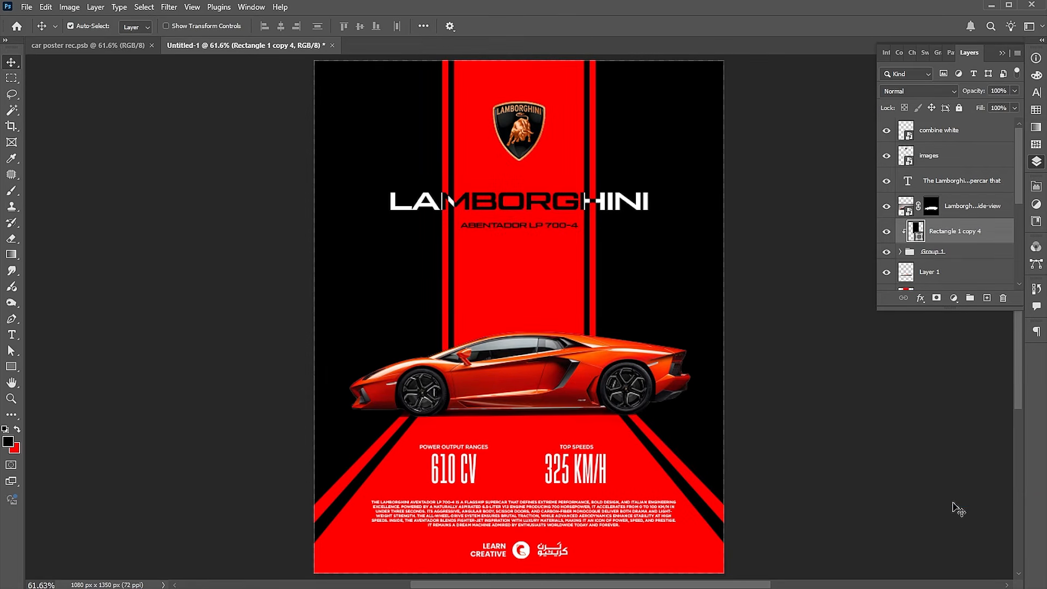
# Add a layer mask to Rectangle 1 copy 3 and fade the stripe's lower end behind the car with a soft 500 px black brush.
pyautogui.scroll(-1, 950, 284)
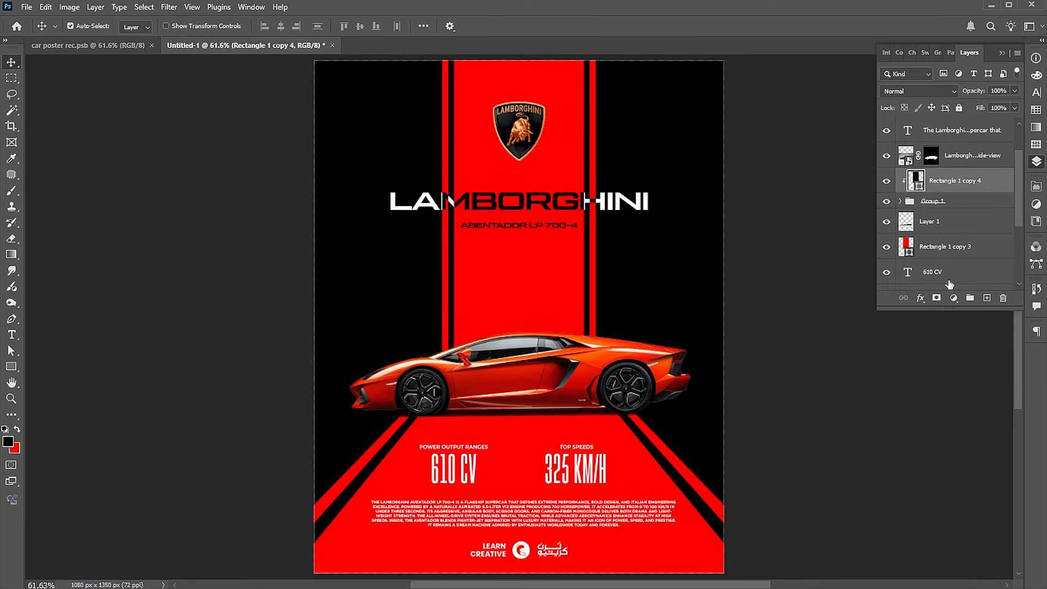
pyautogui.click(944, 255)
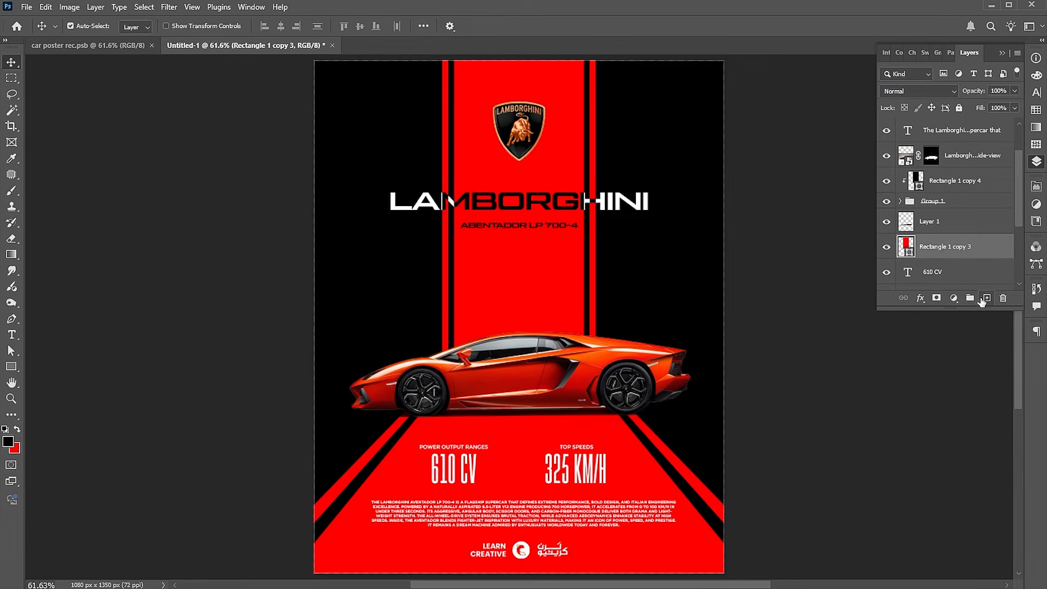
pyautogui.click(937, 299)
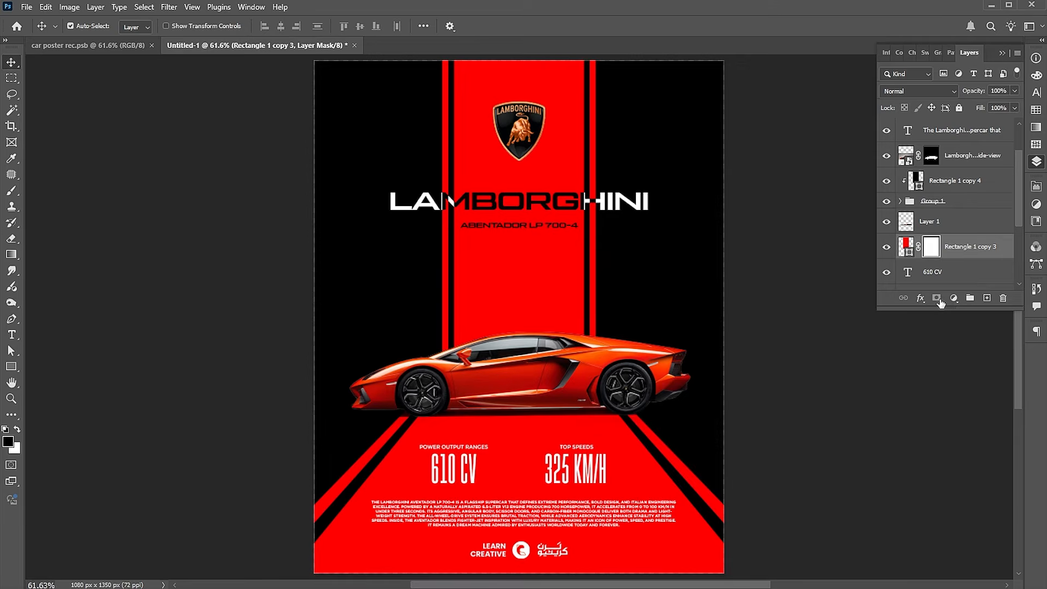
pyautogui.click(11, 190)
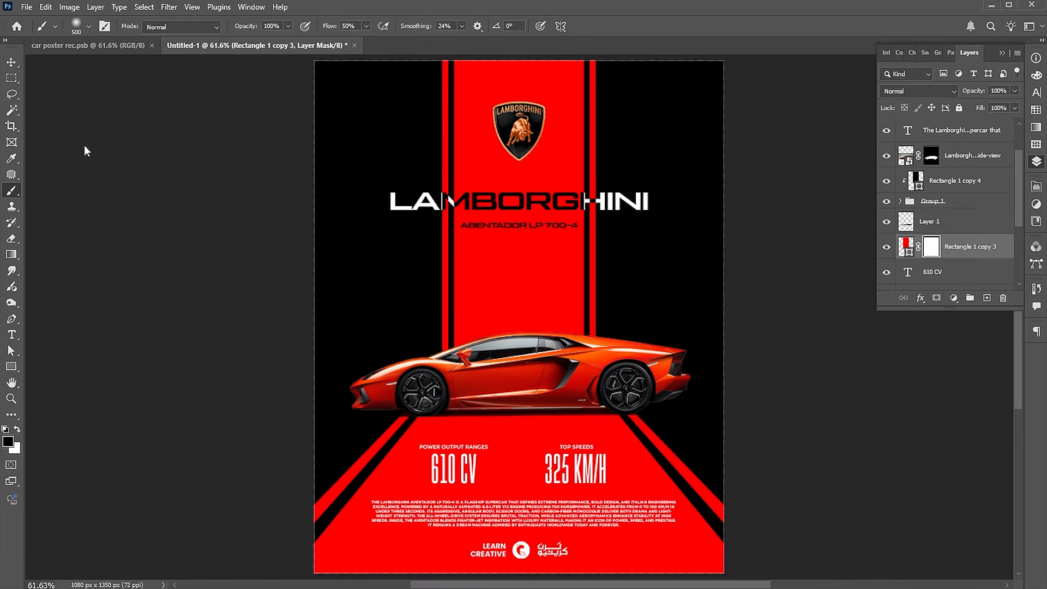
pyautogui.click(89, 28)
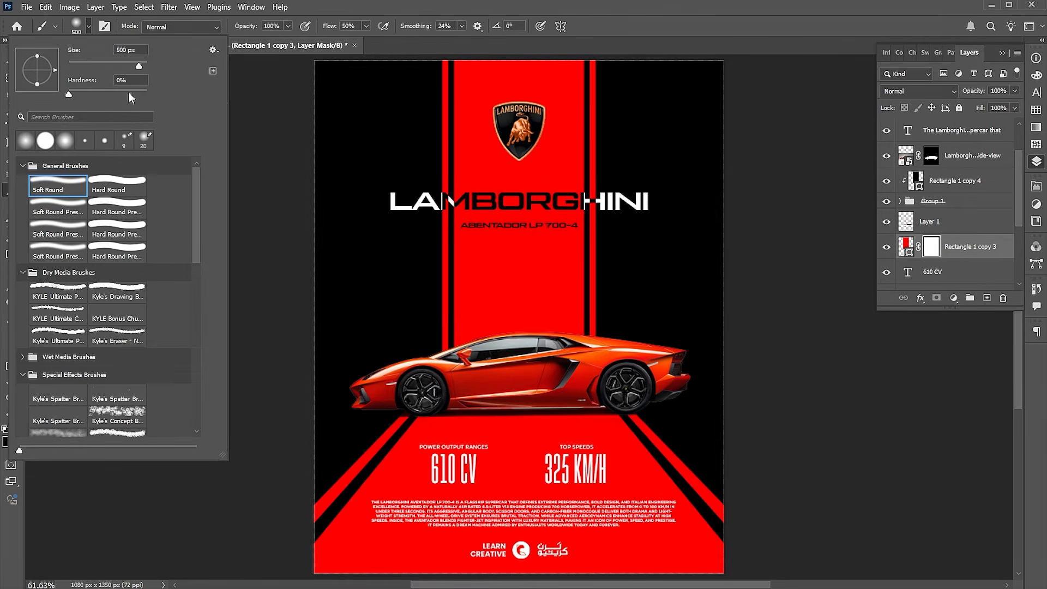
pyautogui.click(89, 28)
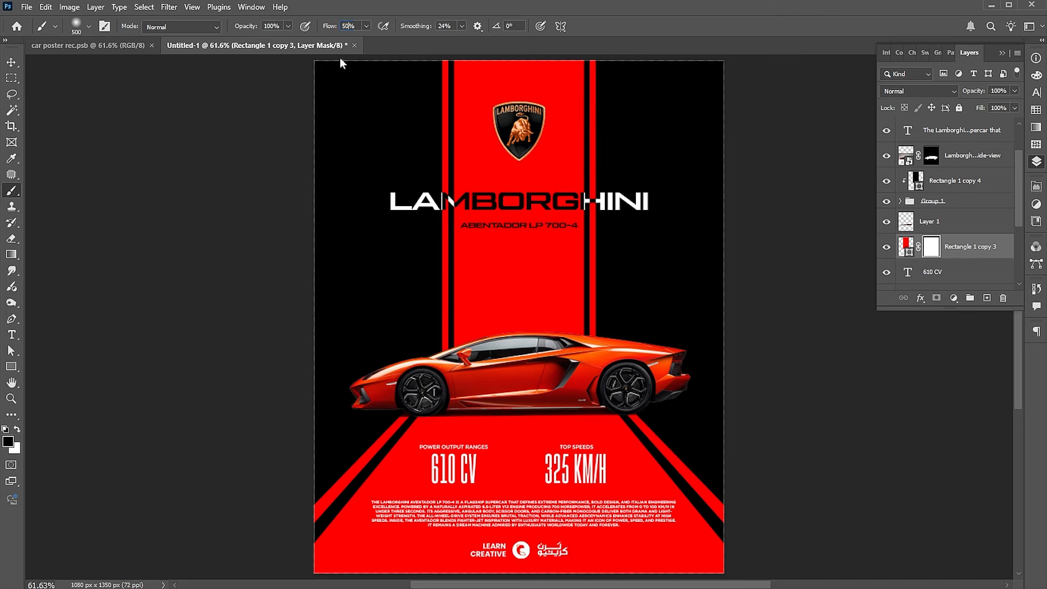
pyautogui.moveTo(667, 433)
pyautogui.mouseDown()
pyautogui.moveTo(739, 437)
pyautogui.moveTo(365, 404)
pyautogui.moveTo(774, 429)
pyautogui.mouseUp()
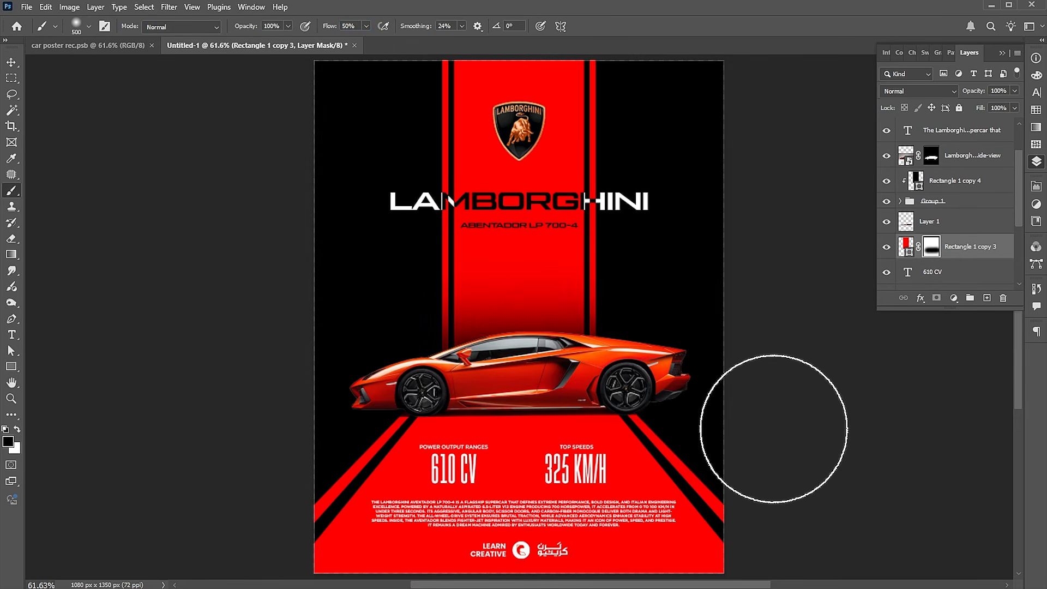
pyautogui.press('v')
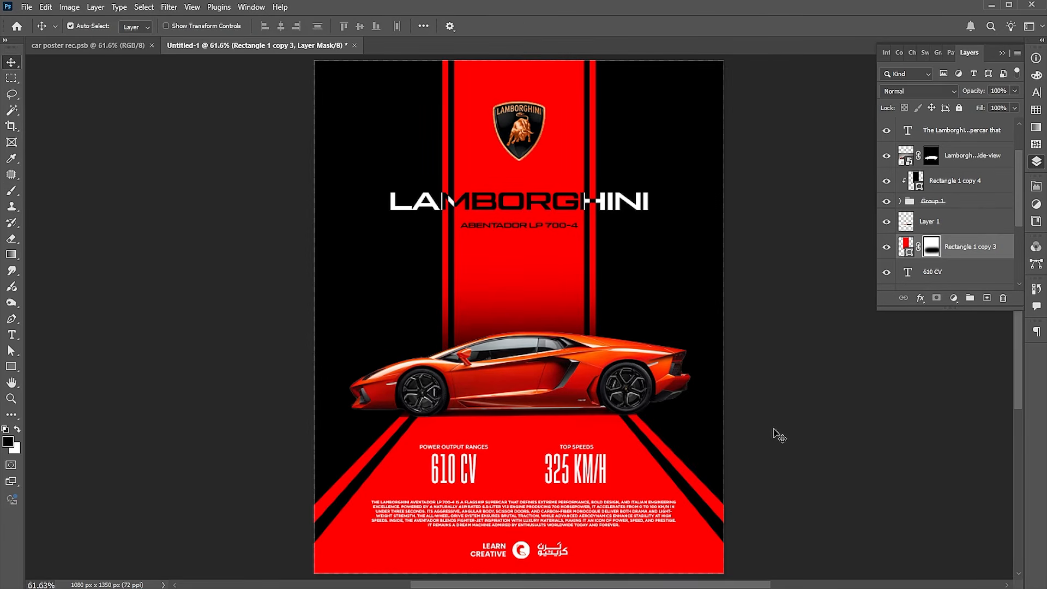
# Embed the rear-view car image png 01 and scale it up to about 1224 px wide, in the poster's upper half.
pyautogui.click(26, 7)
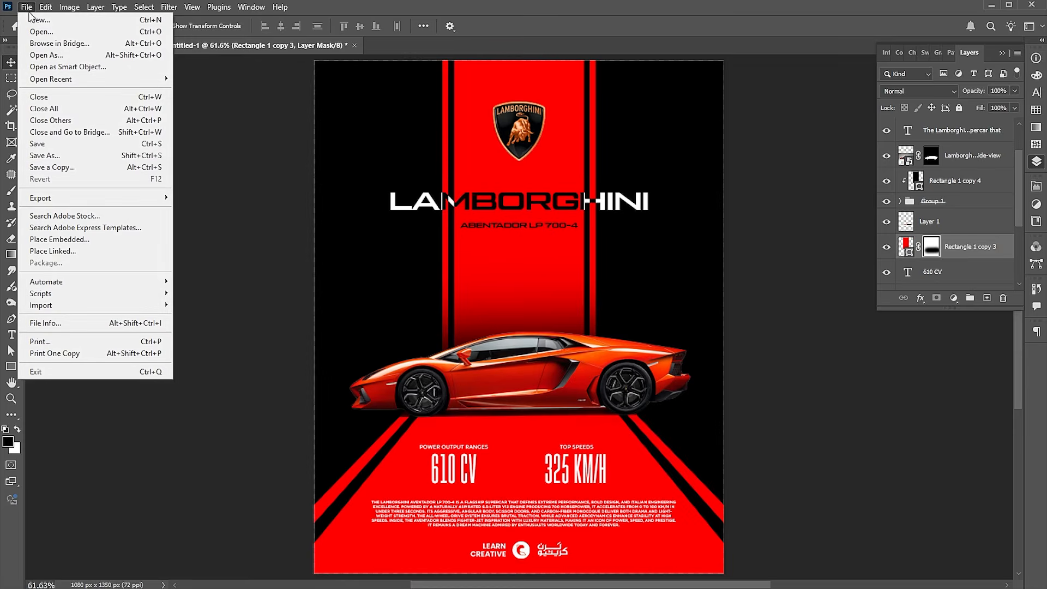
pyautogui.click(55, 240)
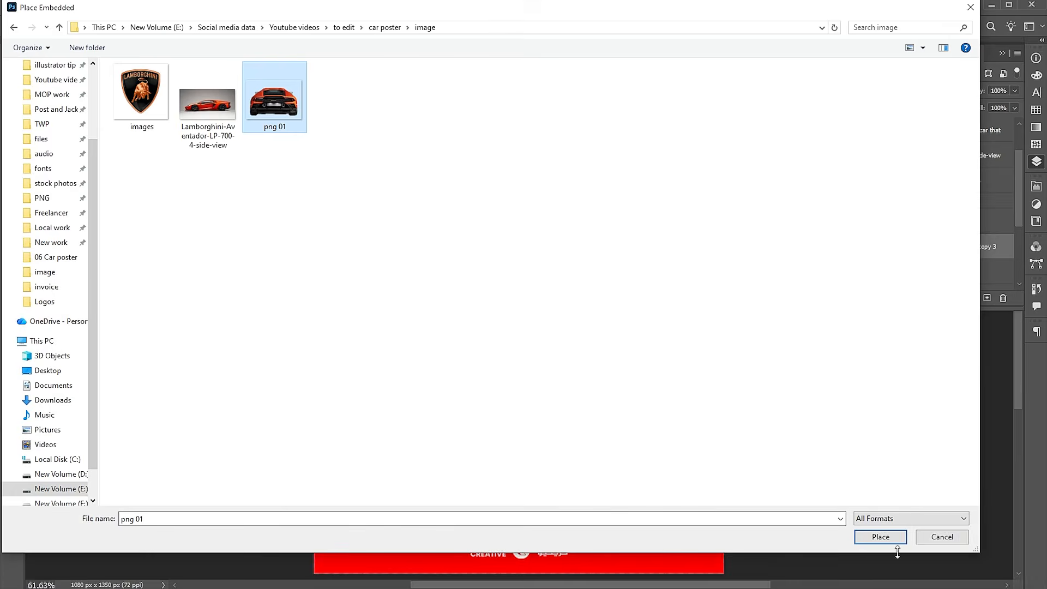
pyautogui.click(881, 537)
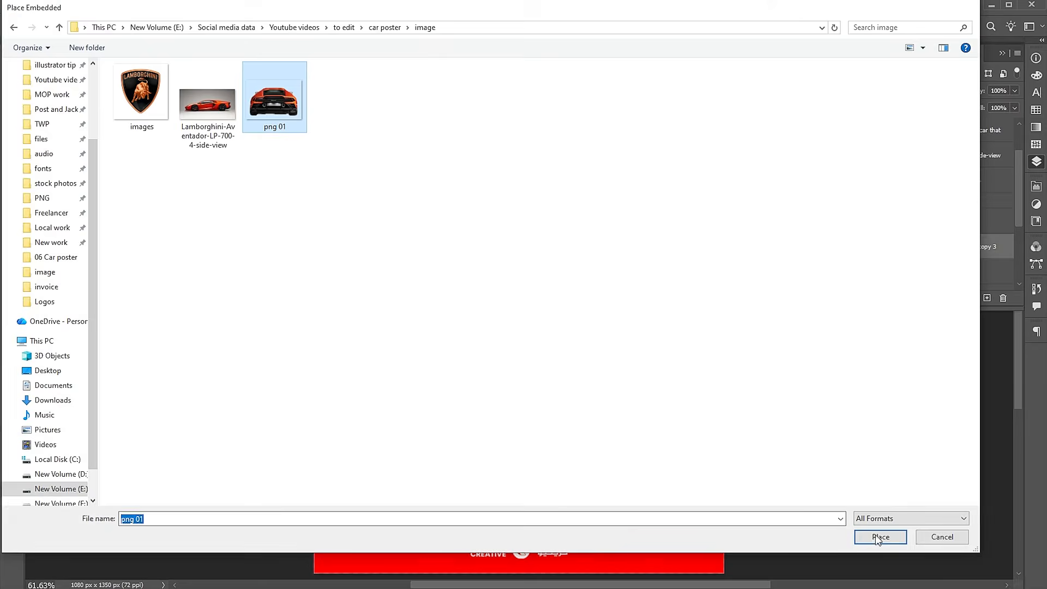
pyautogui.moveTo(724, 317); pyautogui.dragTo(756, 260)
pyautogui.press('Return')
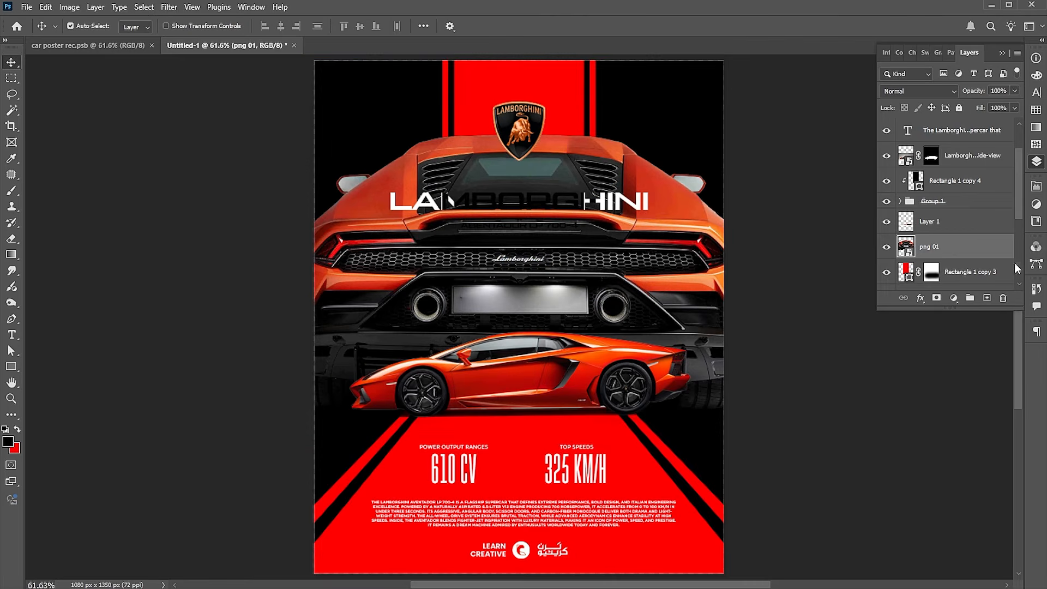
# Move the png 01 layer down the stack to directly above the Background layer.
pyautogui.moveTo(955, 309); pyautogui.dragTo(951, 494)
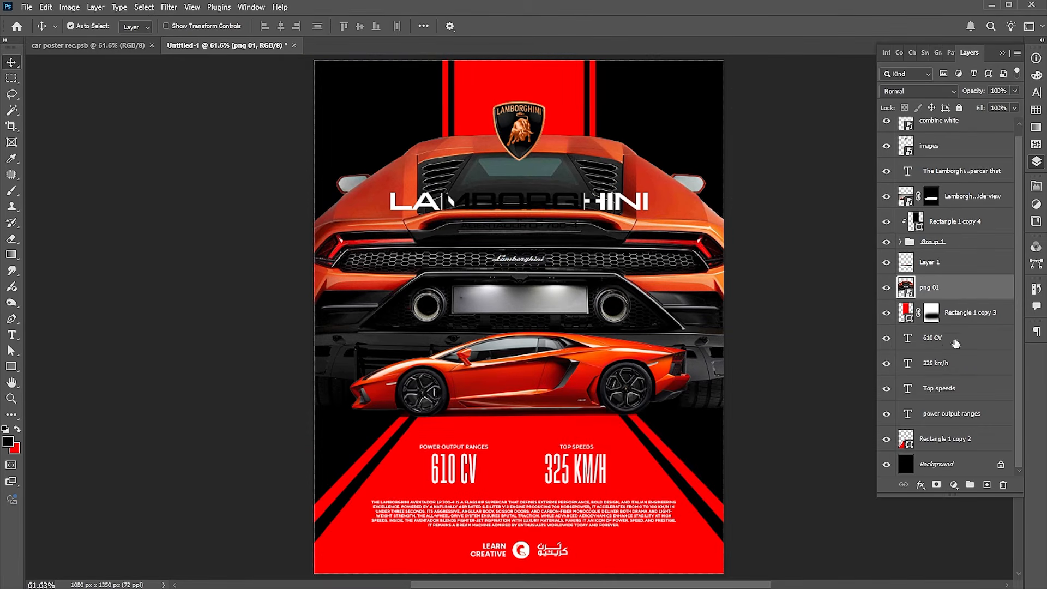
pyautogui.moveTo(956, 291); pyautogui.dragTo(954, 481)
pyautogui.moveTo(938, 286); pyautogui.dragTo(939, 450)
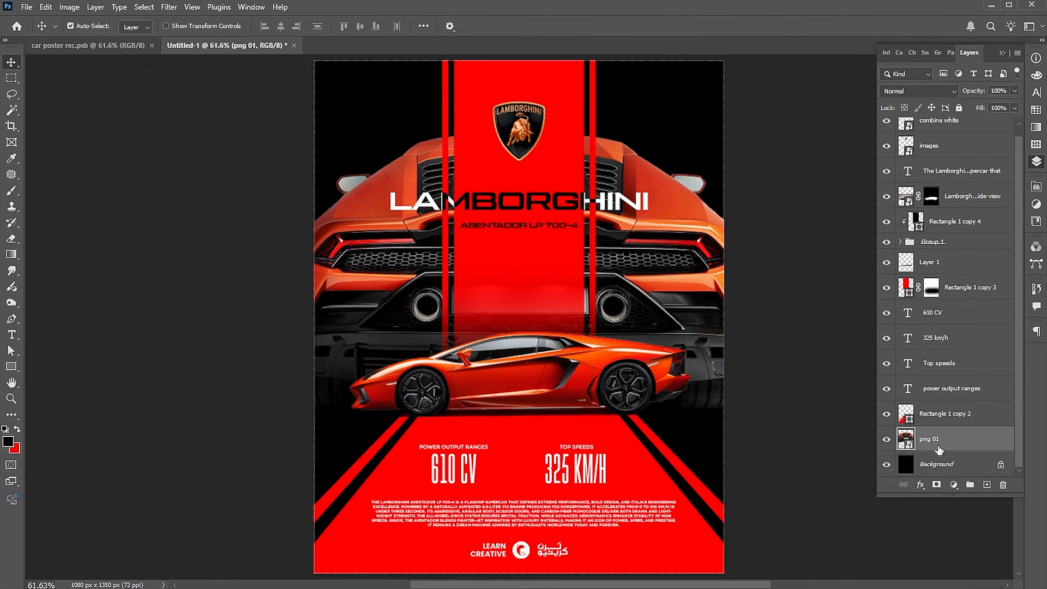
# Add a Black & White adjustment layer with the default preset directly above the png 01 layer.
pyautogui.click(954, 486)
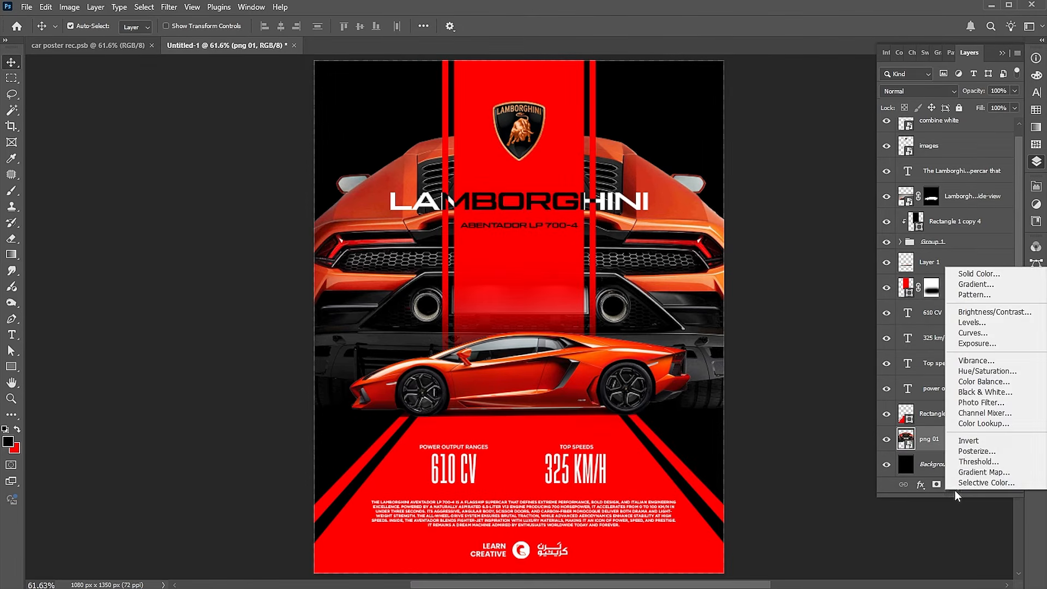
pyautogui.click(982, 391)
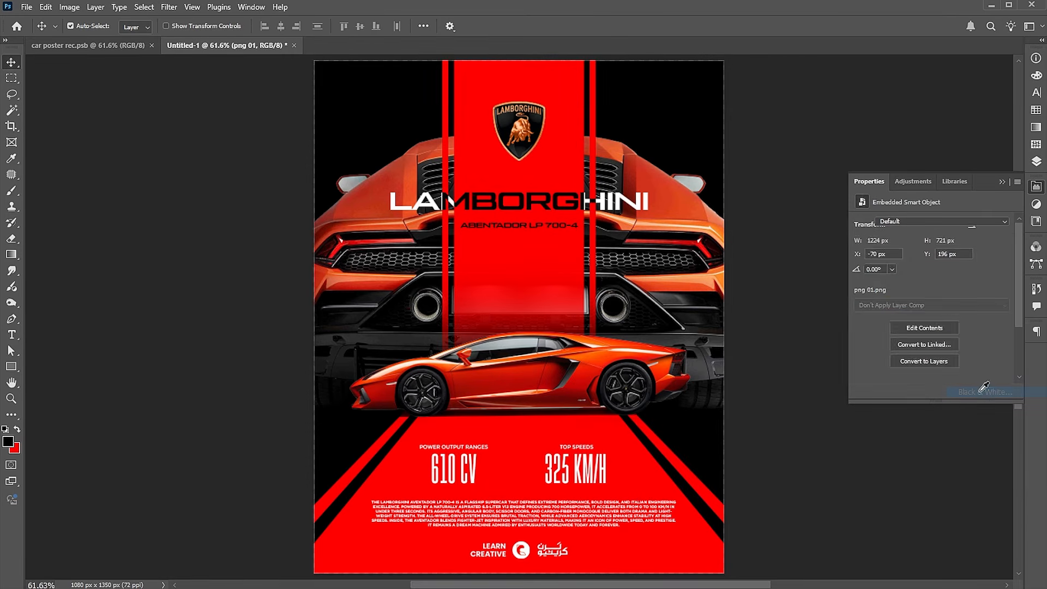
pyautogui.click(1001, 182)
pyautogui.click(1036, 162)
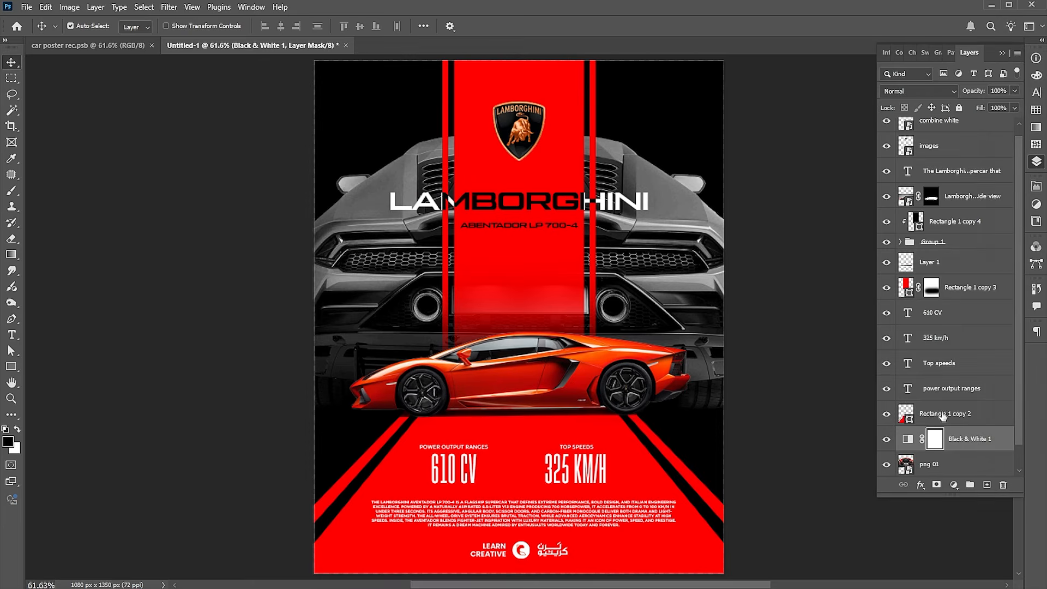
# Lower the opacity of the png 01 rear-view car layer to 12%.
pyautogui.click(926, 464)
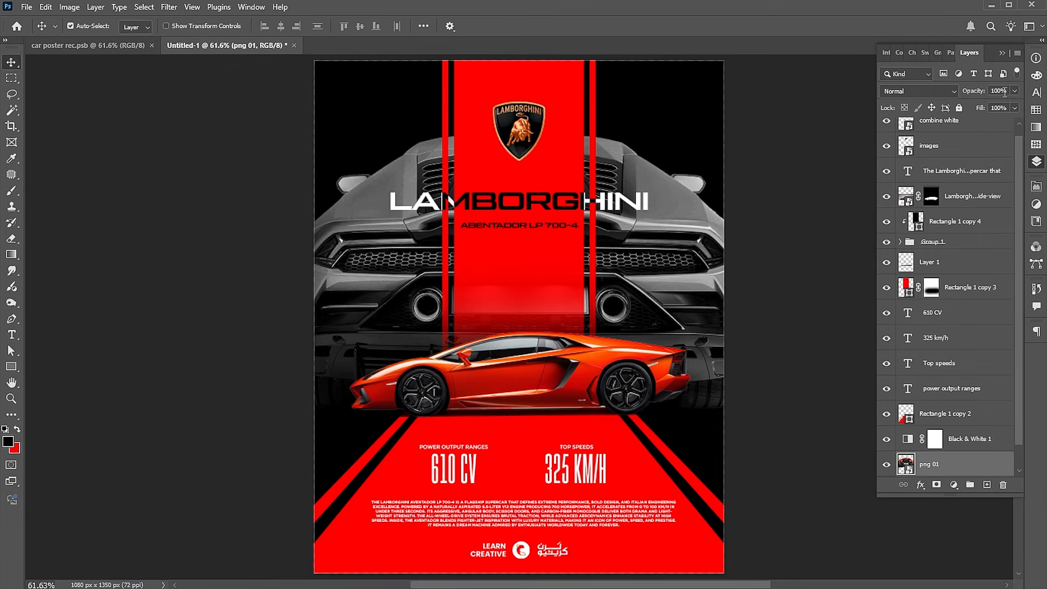
pyautogui.moveTo(1007, 91); pyautogui.dragTo(966, 90)
pyautogui.write('12')
pyautogui.press('Return')
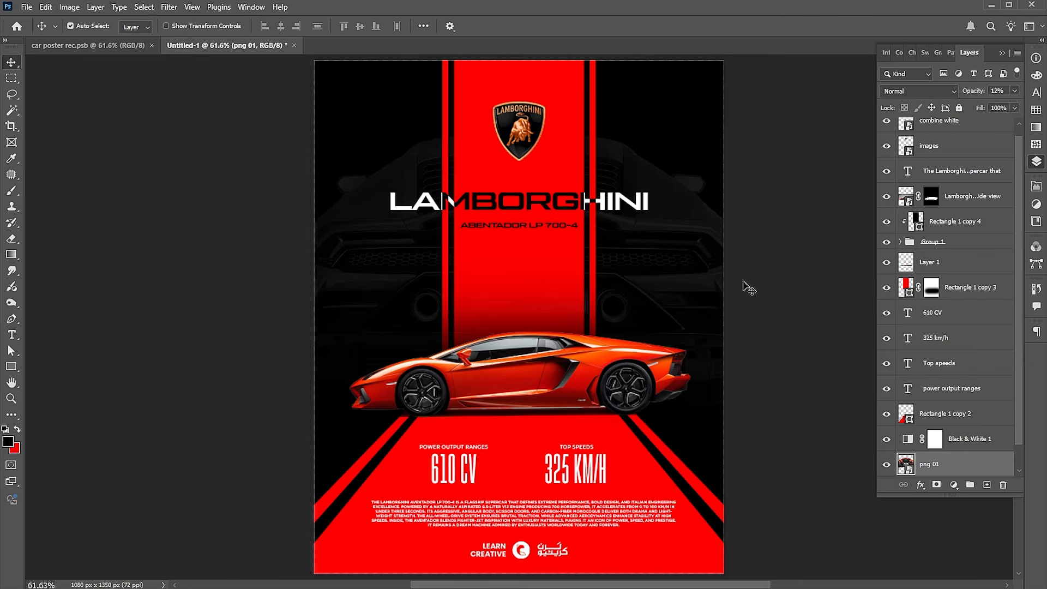
# Add a Solid Color fill layer in blue #0092b7 above the combine white layer and set its blend mode to Hue.
pyautogui.moveTo(1020, 198); pyautogui.dragTo(1018, 133)
pyautogui.click(959, 128)
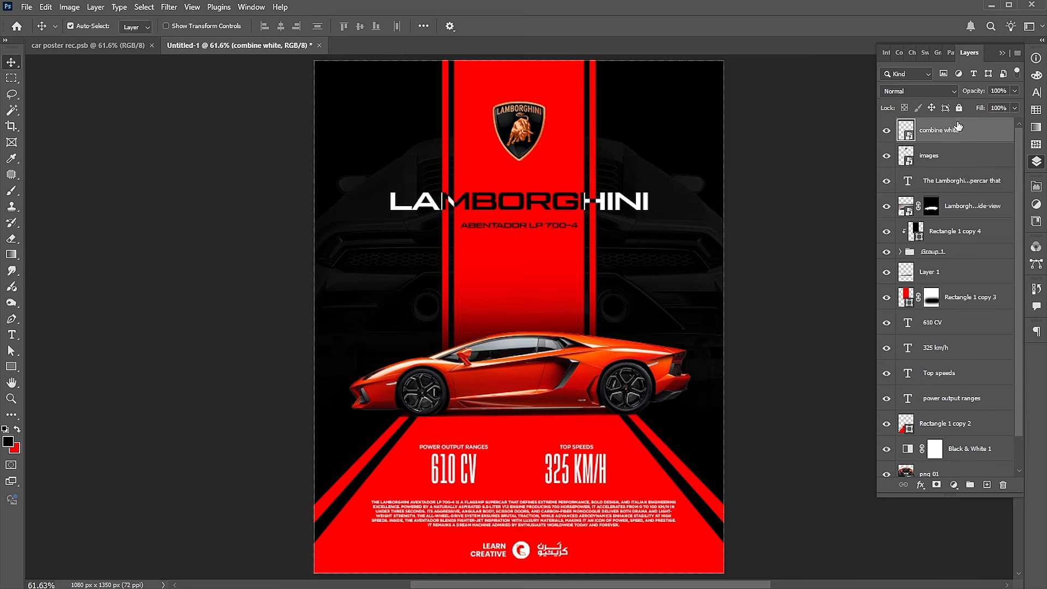
pyautogui.click(956, 485)
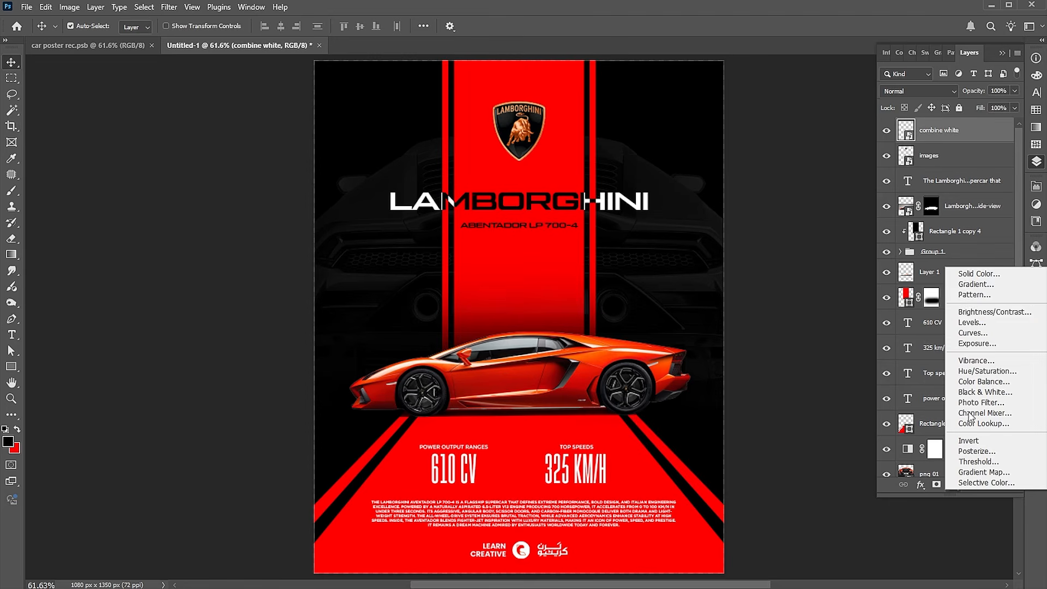
pyautogui.click(976, 274)
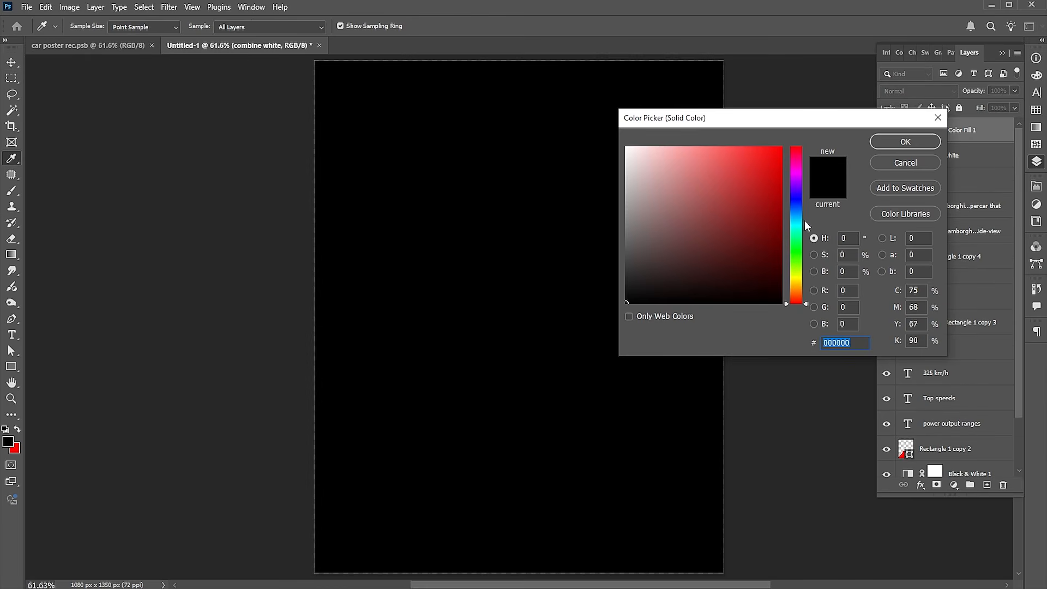
pyautogui.click(797, 221)
pyautogui.moveTo(765, 199); pyautogui.dragTo(786, 191)
pyautogui.click(885, 142)
pyautogui.click(921, 89)
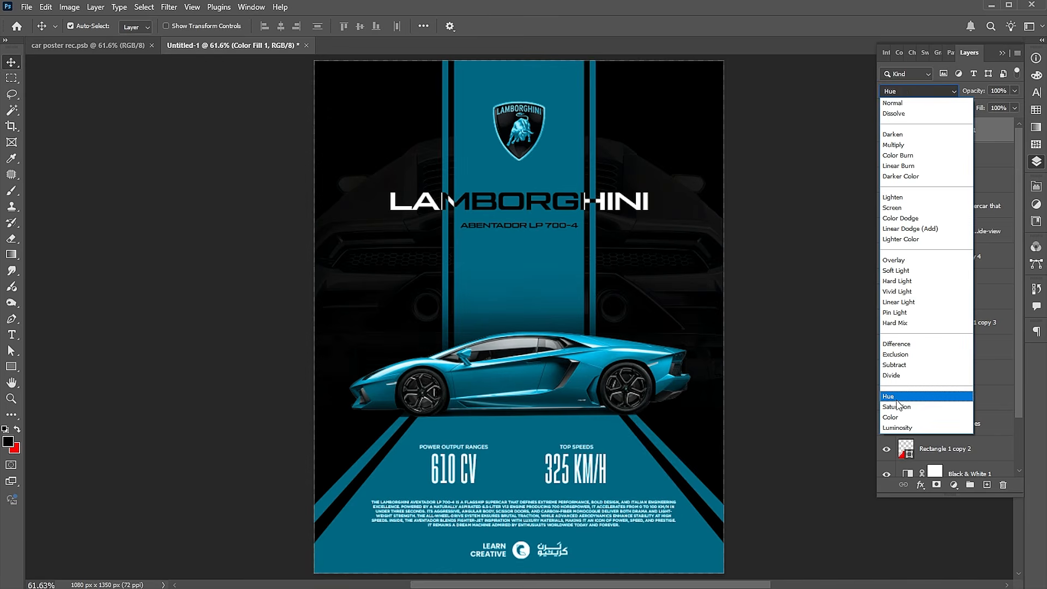
pyautogui.click(895, 397)
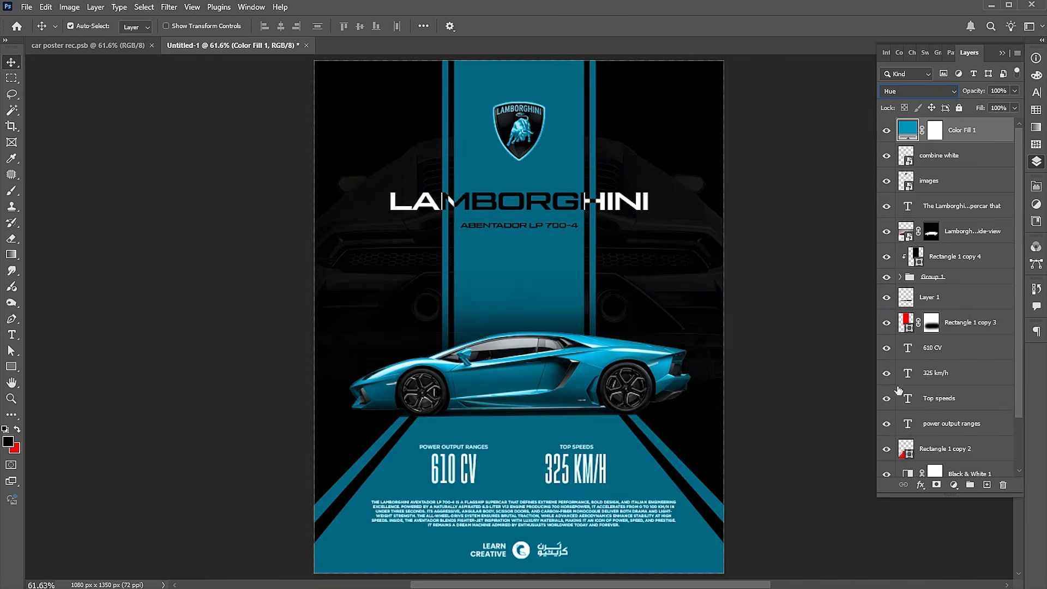
# Recolour the Color Fill 1 layer to magenta #b700b5.
pyautogui.doubleClick(911, 132)
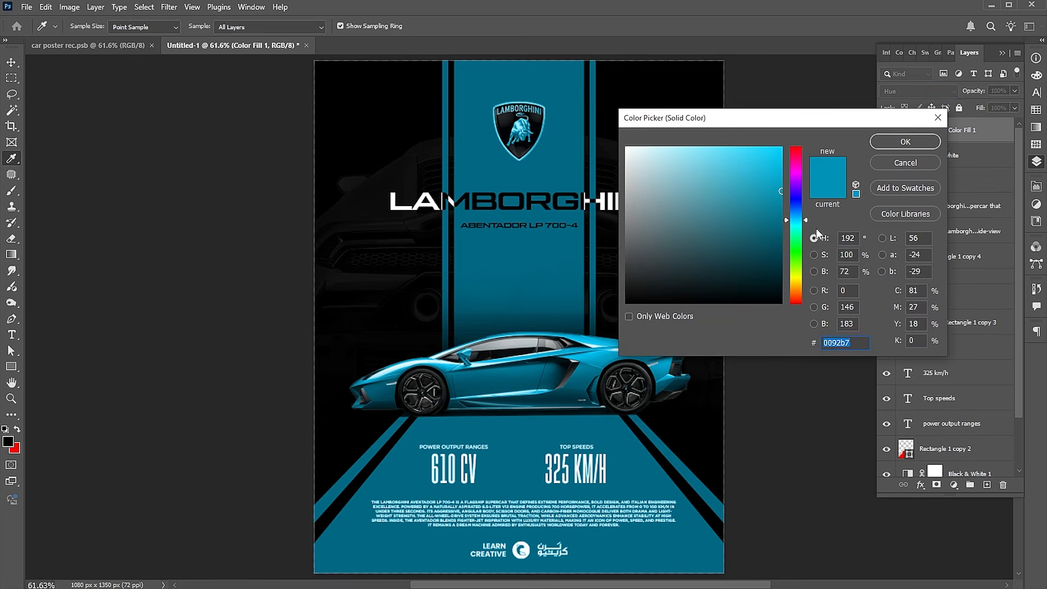
pyautogui.moveTo(806, 220); pyautogui.dragTo(814, 172)
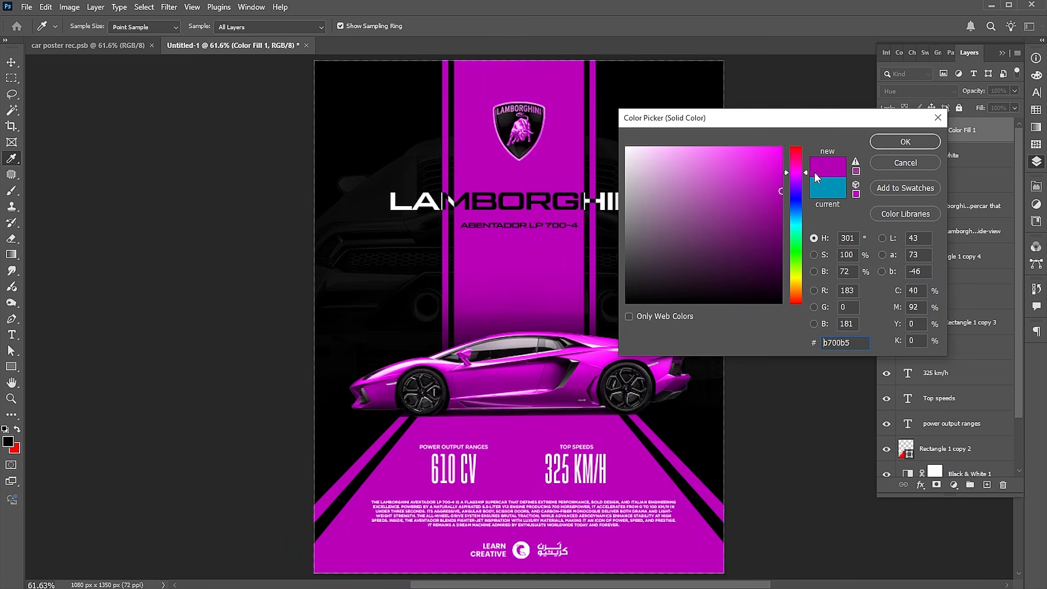
pyautogui.click(906, 139)
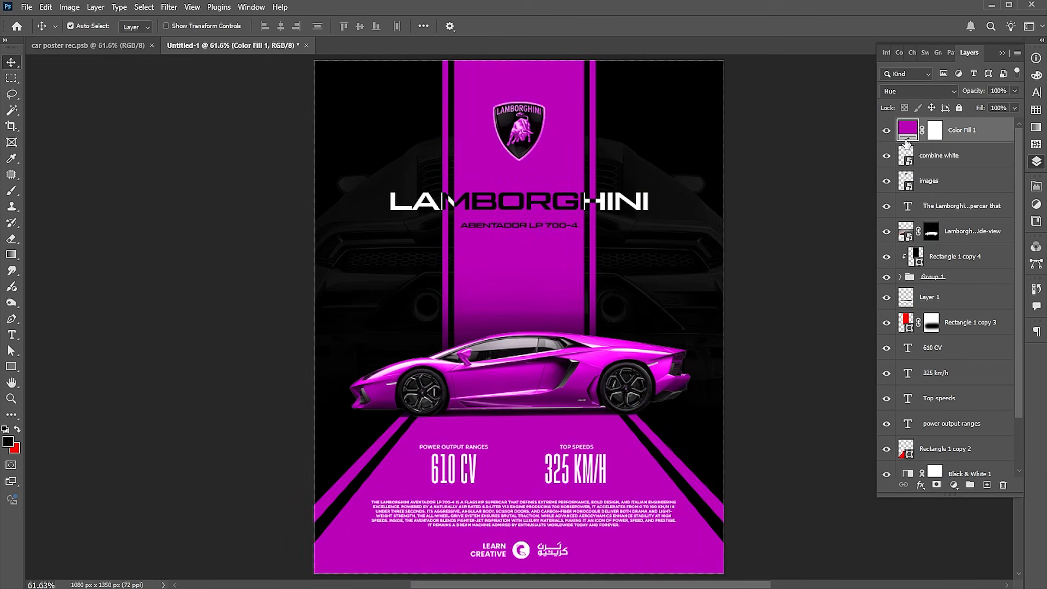